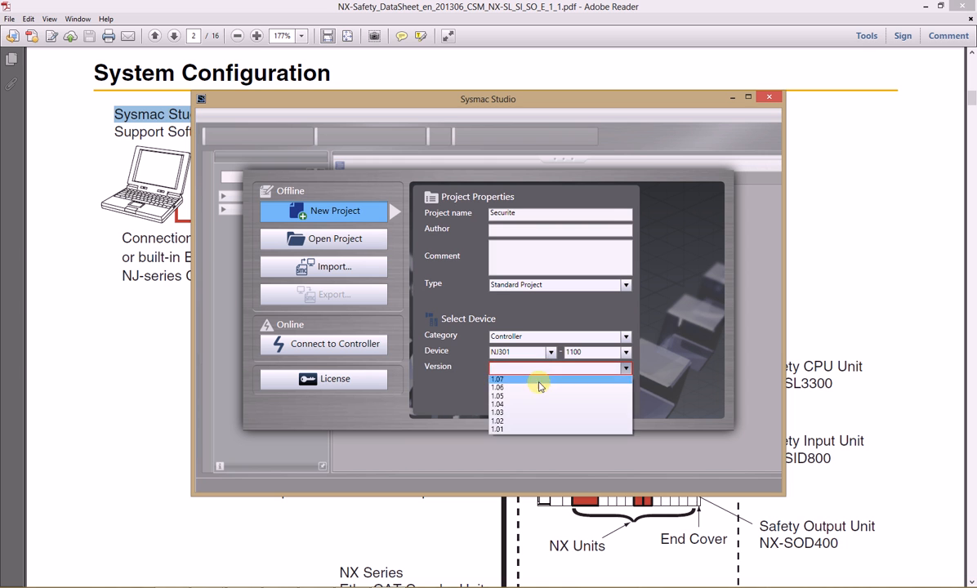
- Create the Securite project for an NJ301-1100 controller with version 1.06 and expand its Configurations and Setup section
left_click(563, 385)
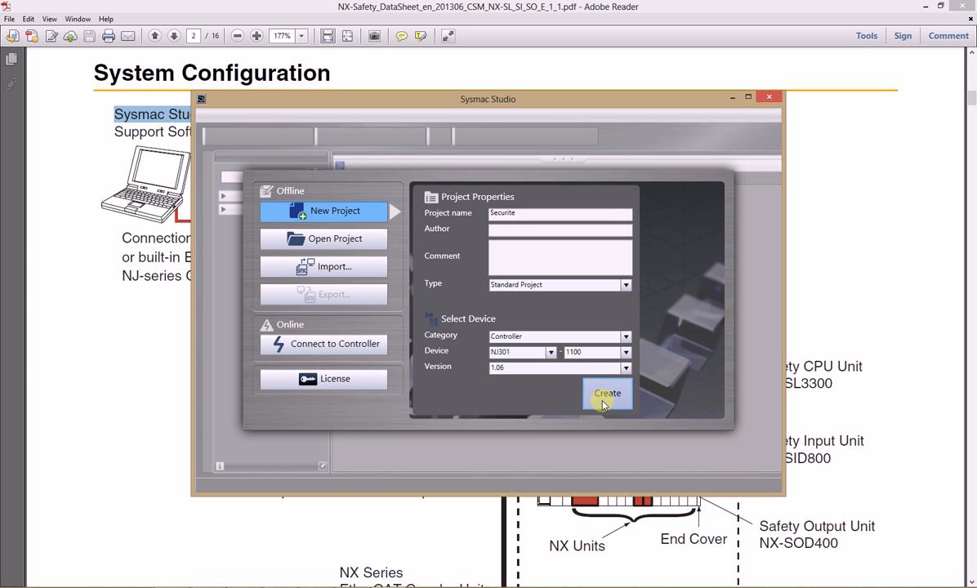
left_click(605, 397)
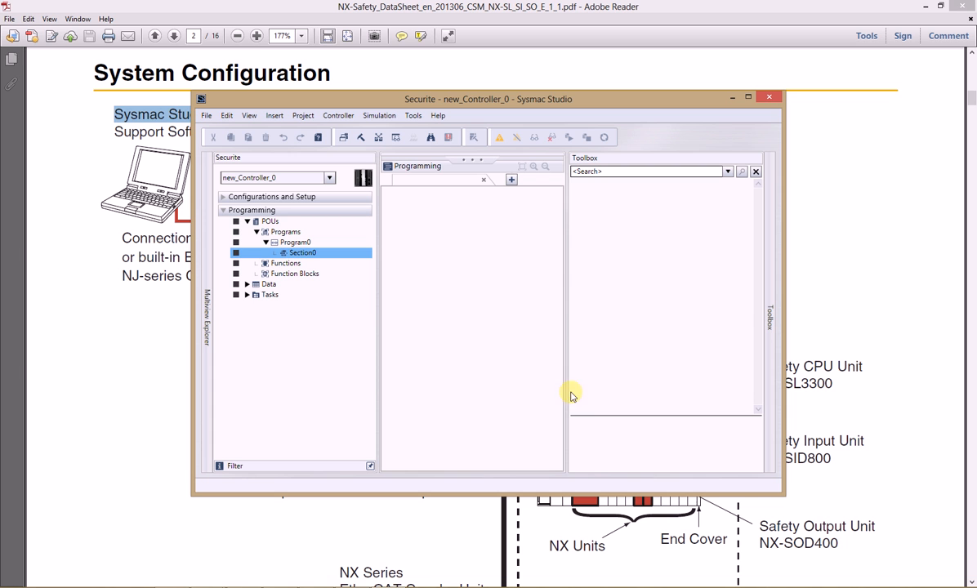
left_click(222, 200)
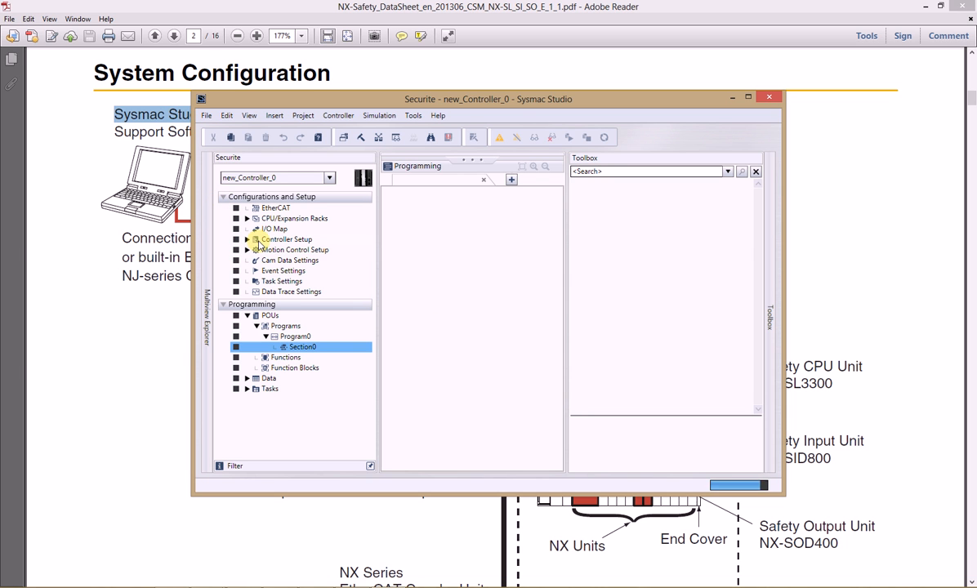
- Set the controller's communications to an Ethernet connection via a hub with remote IP address 192.168.250.13
left_click(334, 116)
left_click(320, 124)
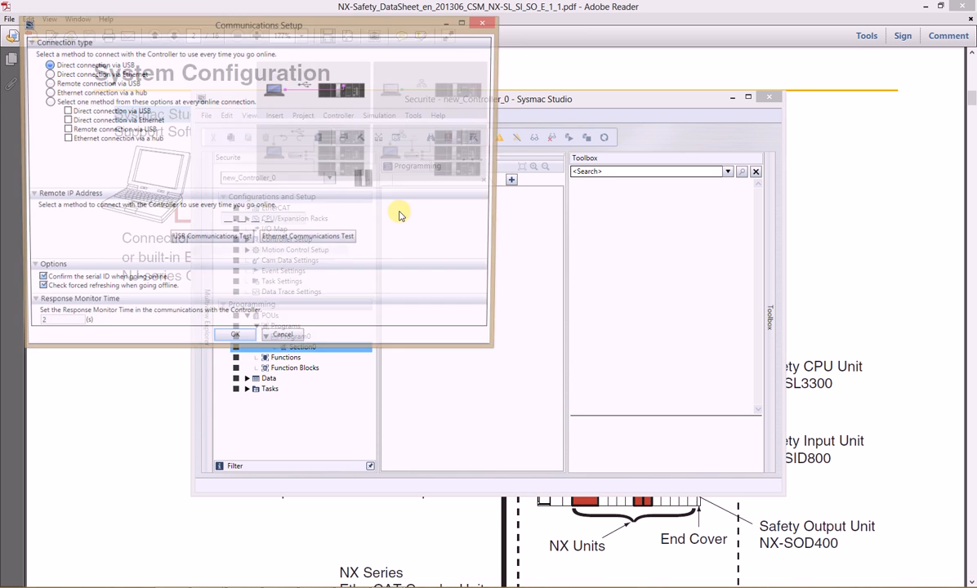
left_click(46, 93)
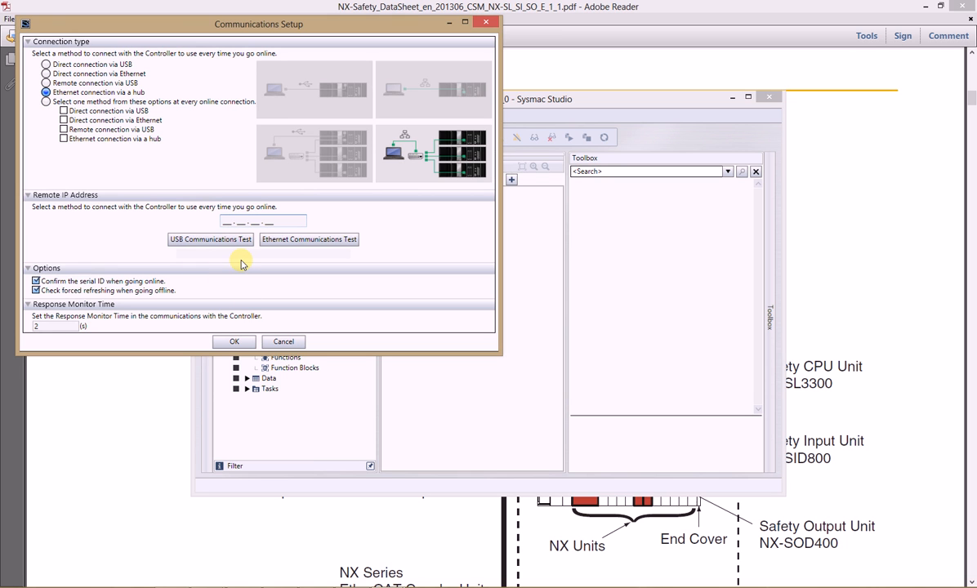
type("192 . 168 . 250 . 1")
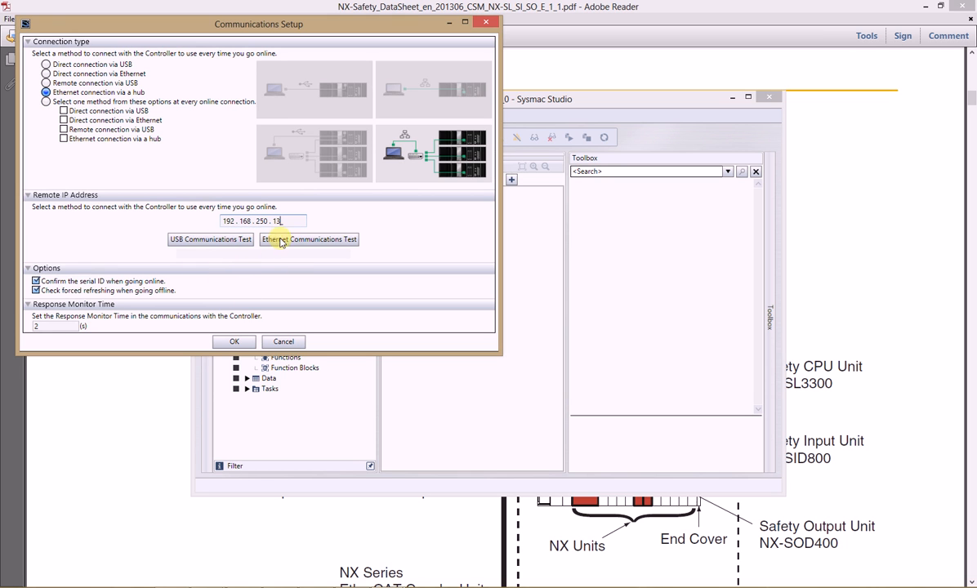
type("3")
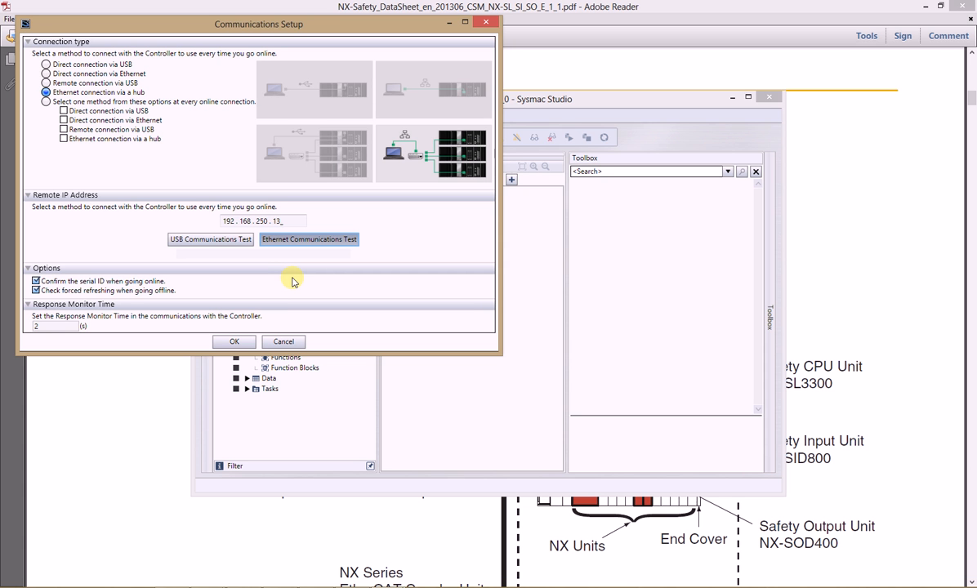
left_click(231, 343)
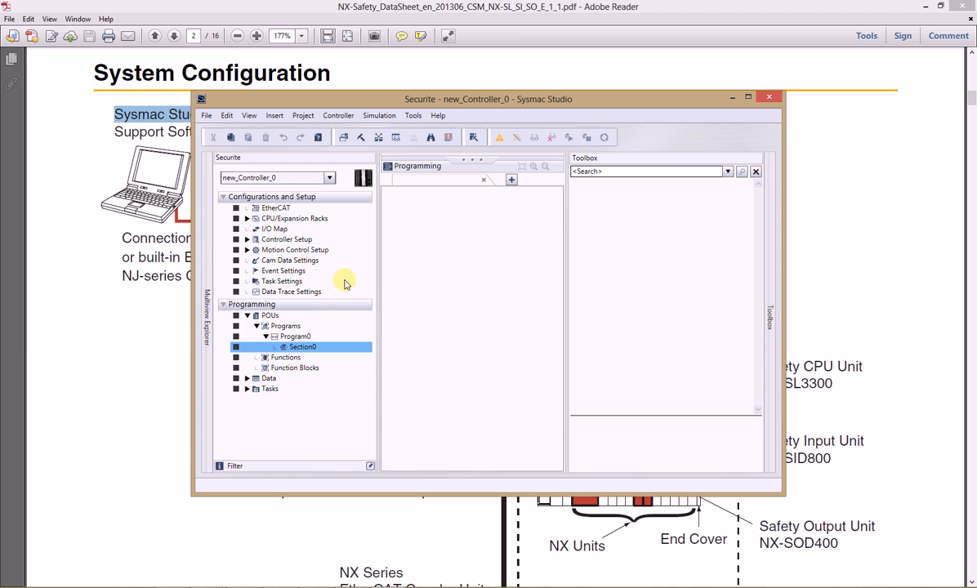
- Go online with the controller and maximize the Sysmac Studio window
left_click(499, 137)
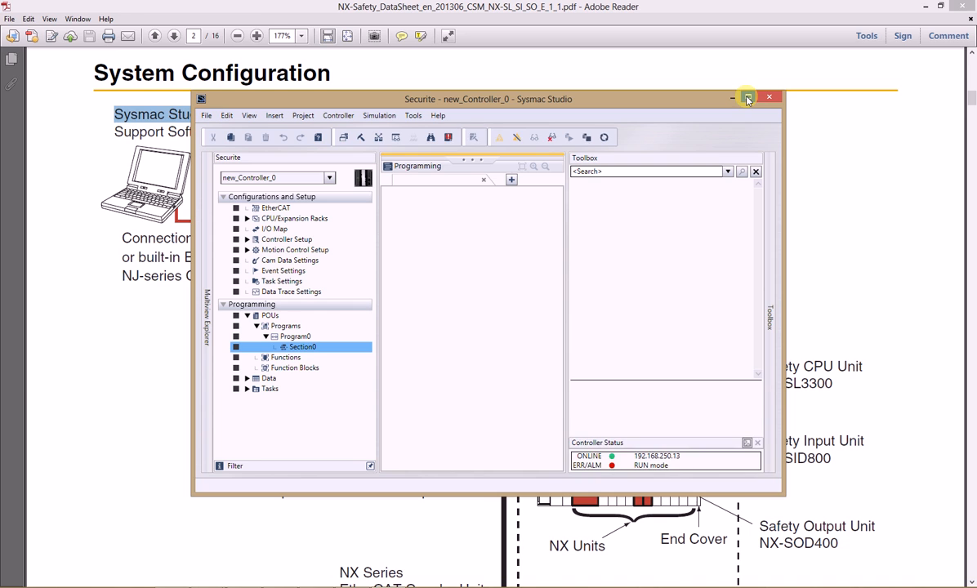
left_click(748, 99)
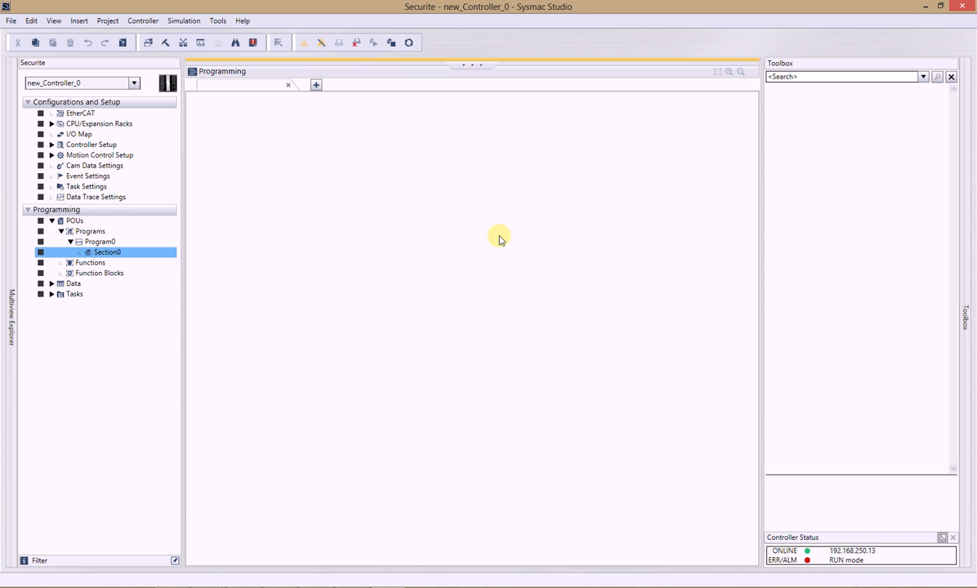
- Compare the EtherCAT master's network with the actual network configuration and apply the actual configuration to the project
left_click(82, 115)
double_click(82, 116)
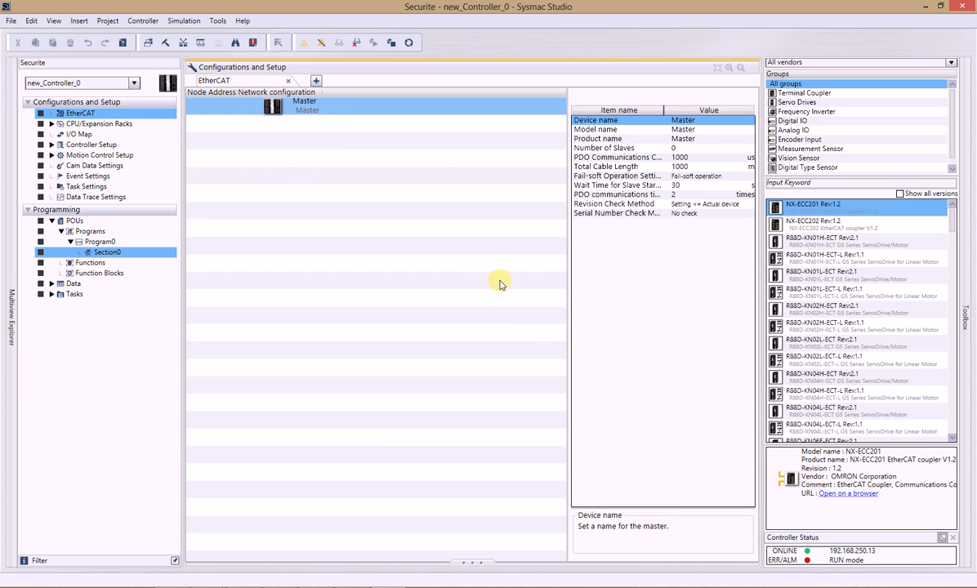
right_click(274, 109)
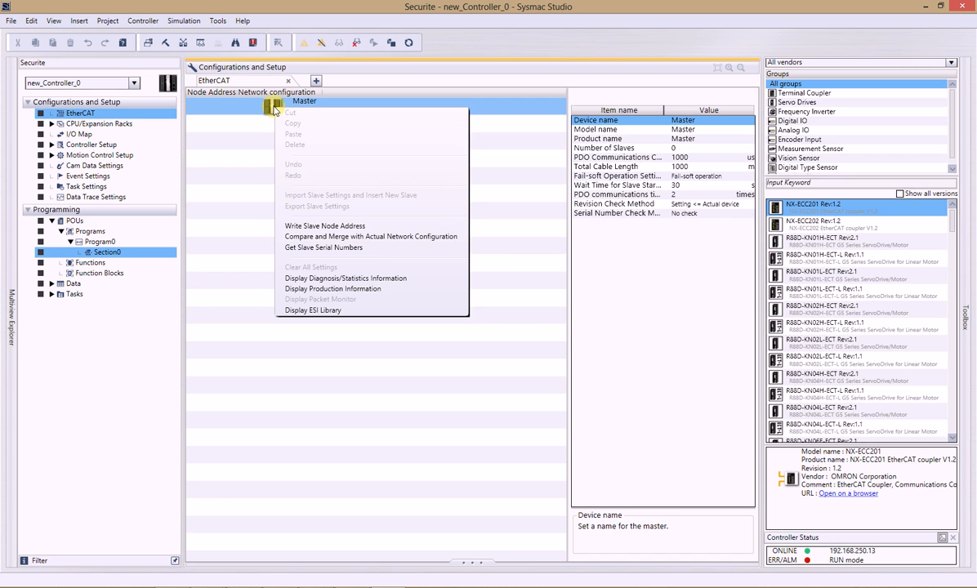
left_click(291, 236)
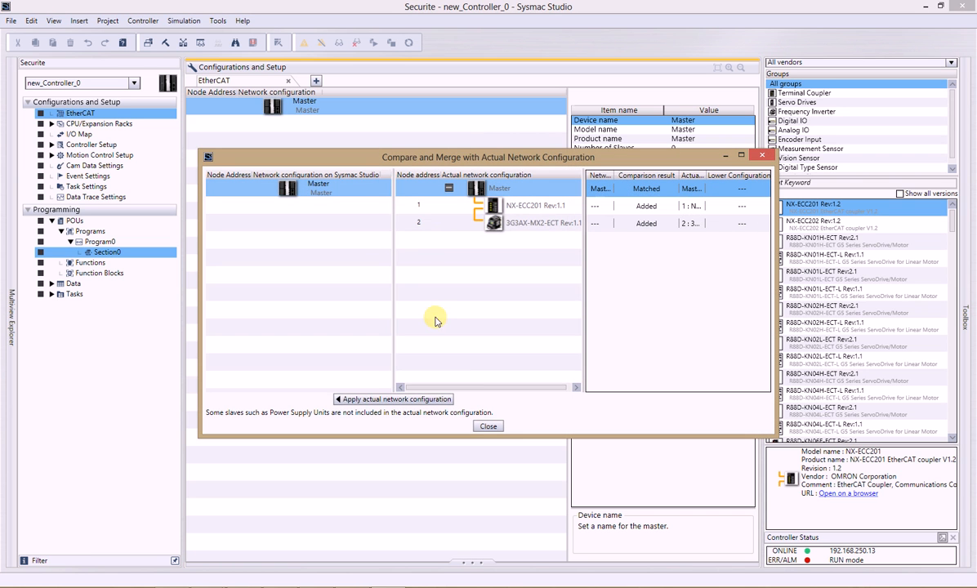
left_click(375, 399)
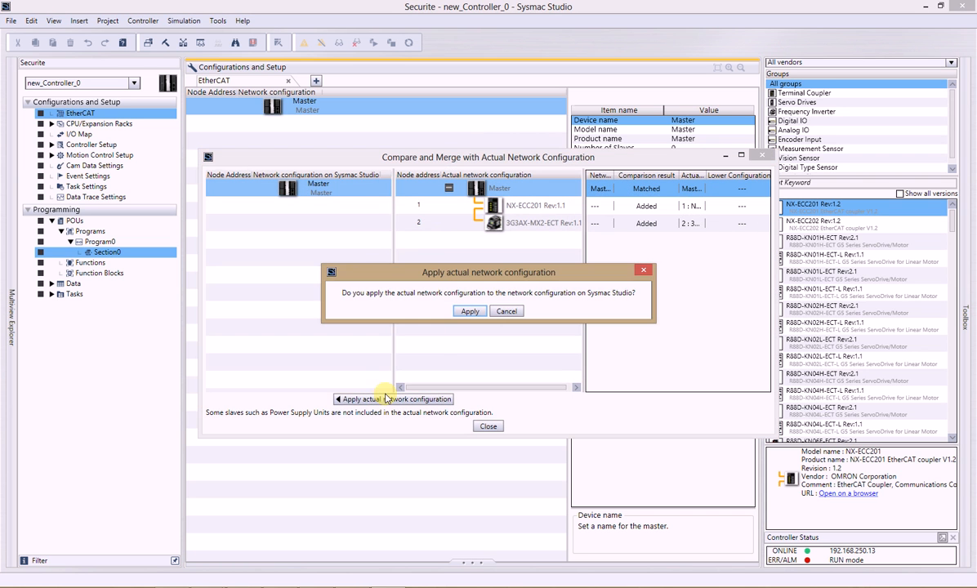
left_click(467, 312)
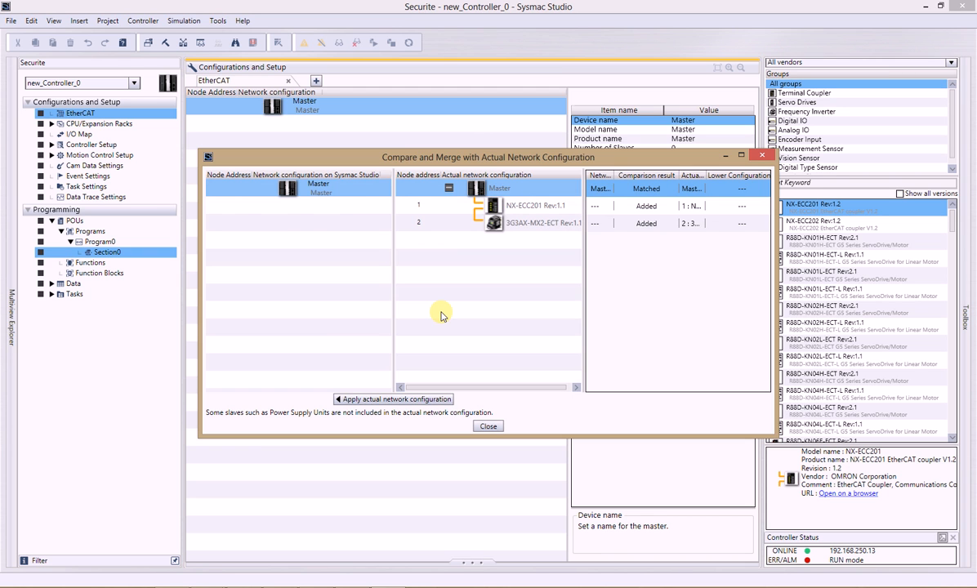
left_click(487, 307)
left_click(484, 427)
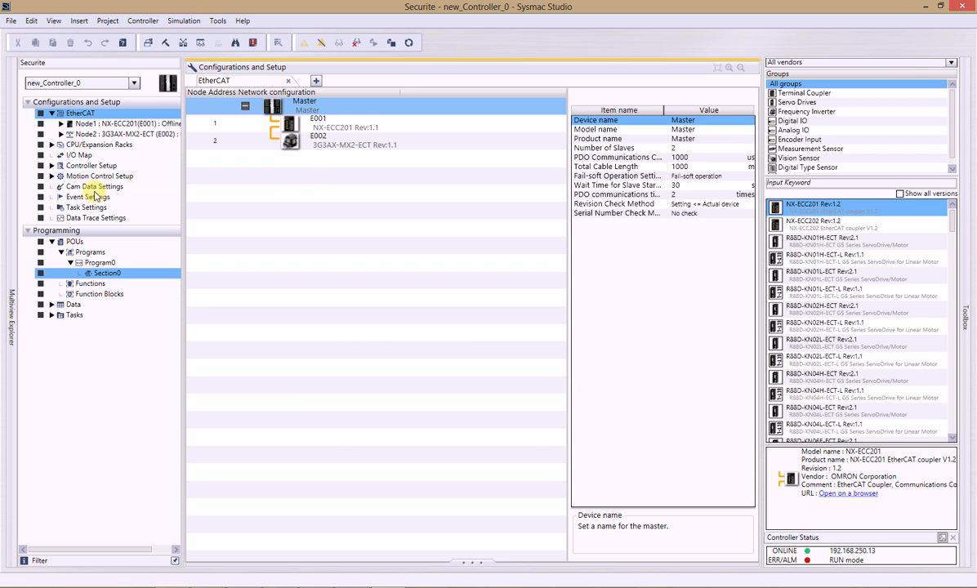
- Compare the CPU/Expansion Racks with the actual unit configuration and apply the actual configuration to the project
left_click(70, 143)
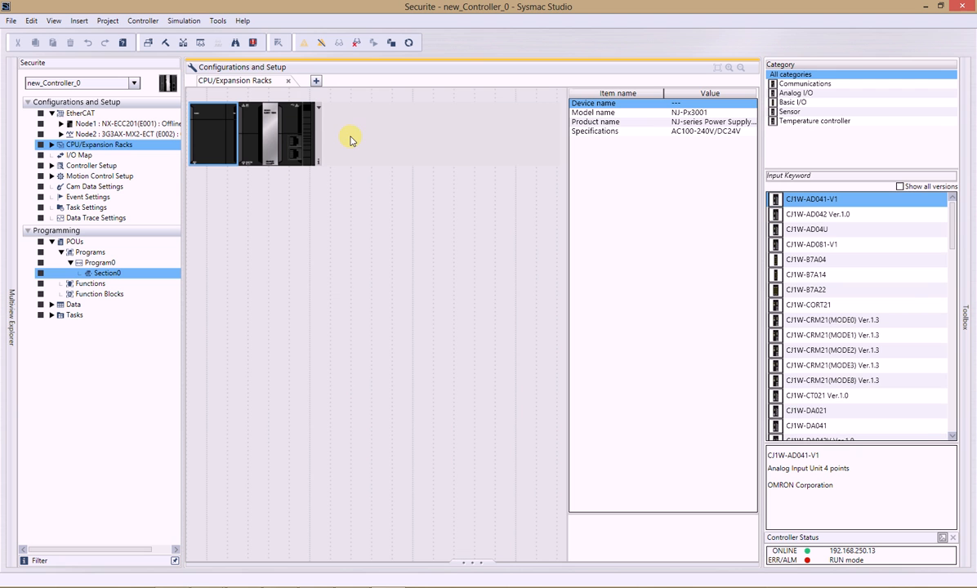
right_click(286, 140)
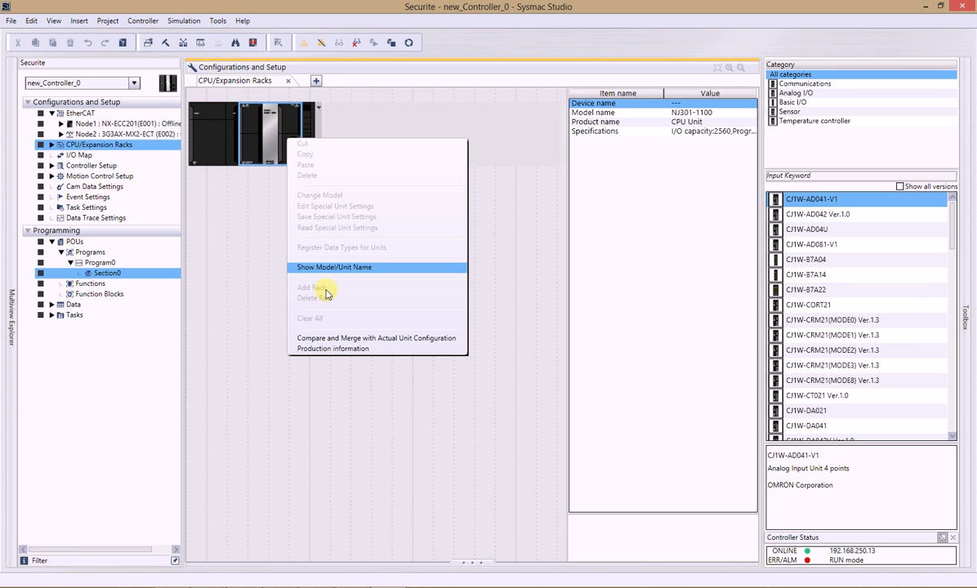
left_click(312, 338)
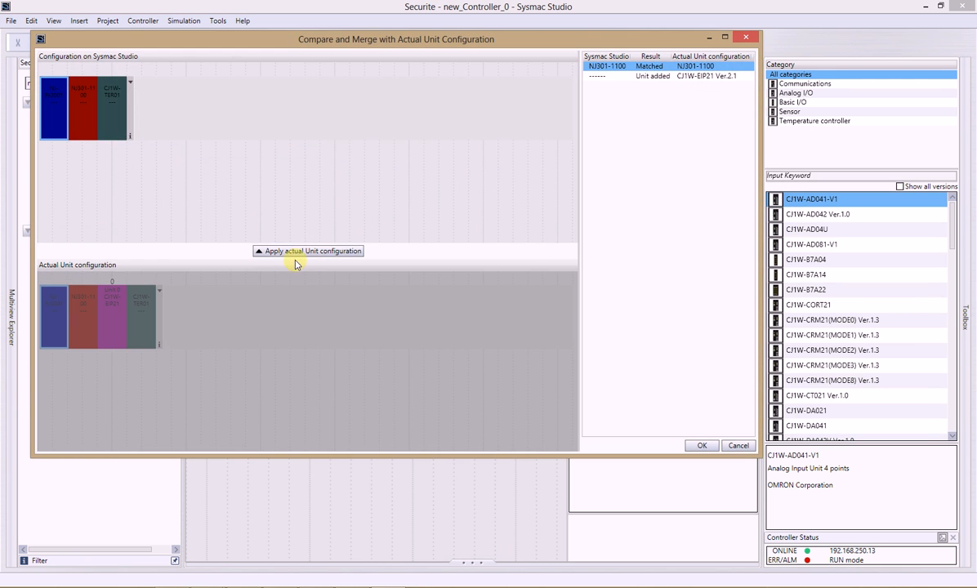
left_click(290, 253)
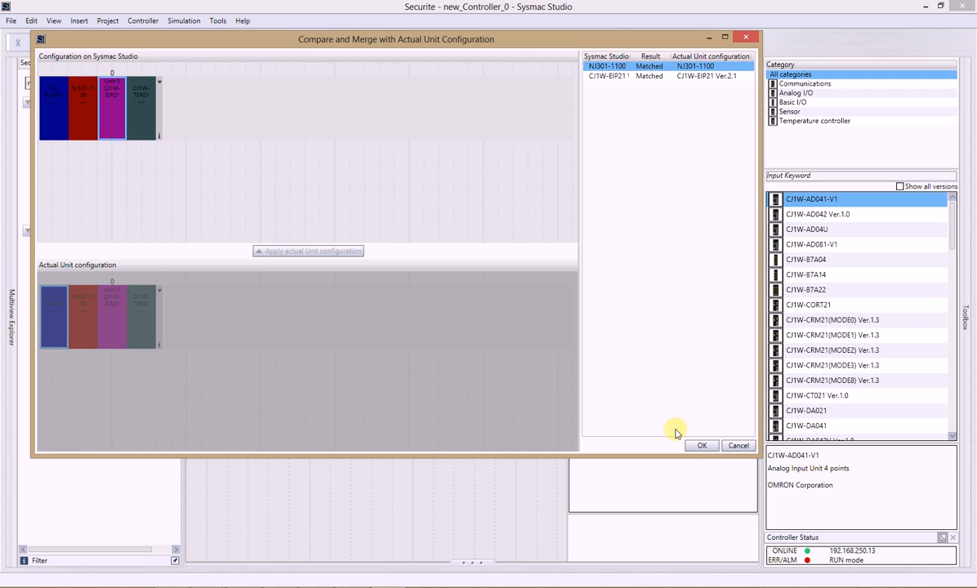
left_click(700, 445)
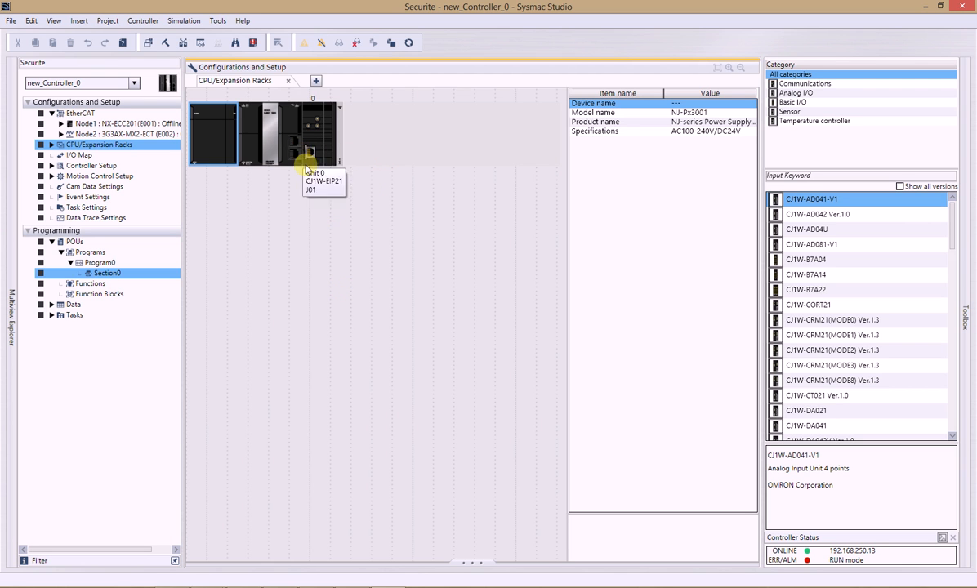
- Open the I/O Map, go offline from the controller and create global device variables for all ports
left_click(72, 156)
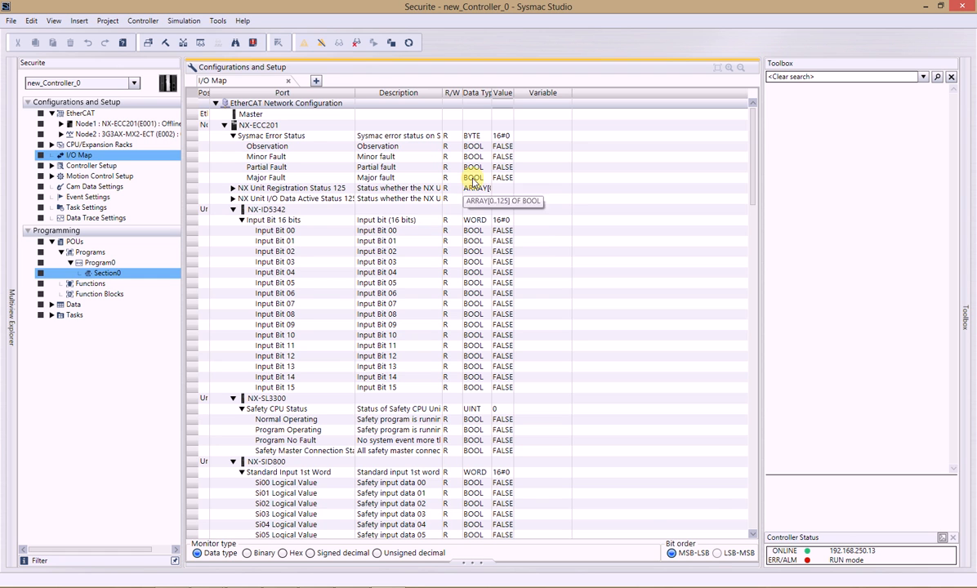
left_click(324, 44)
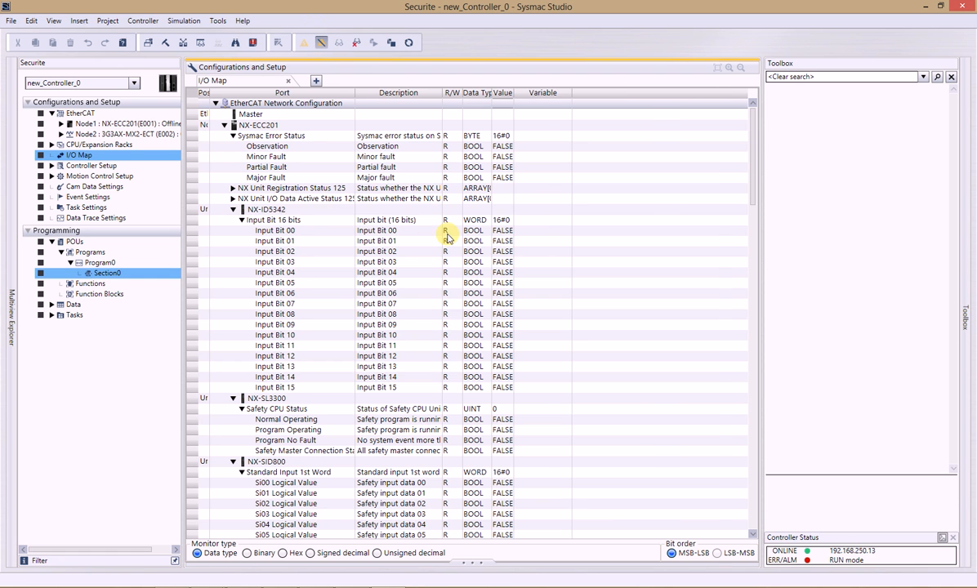
left_click(428, 317)
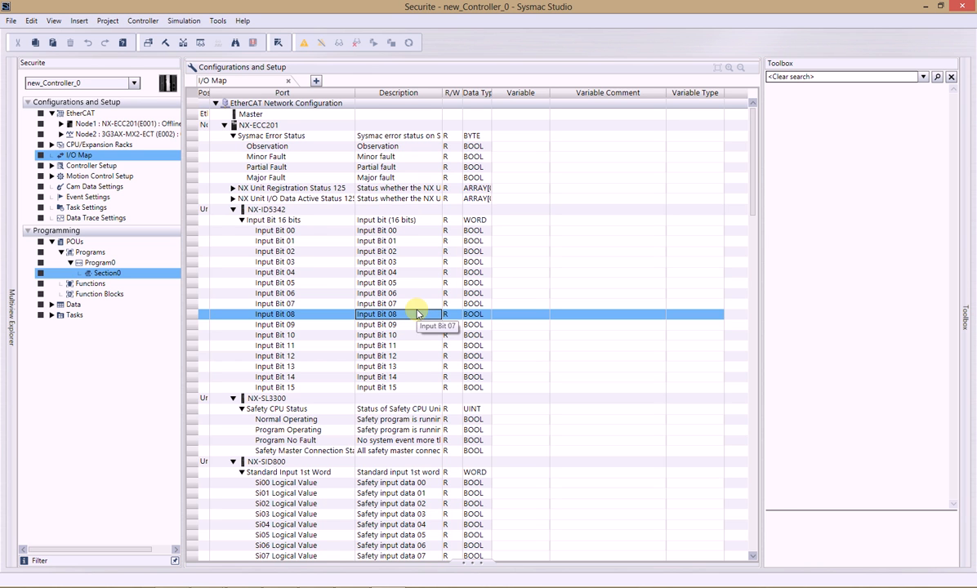
key("ctrl+a")
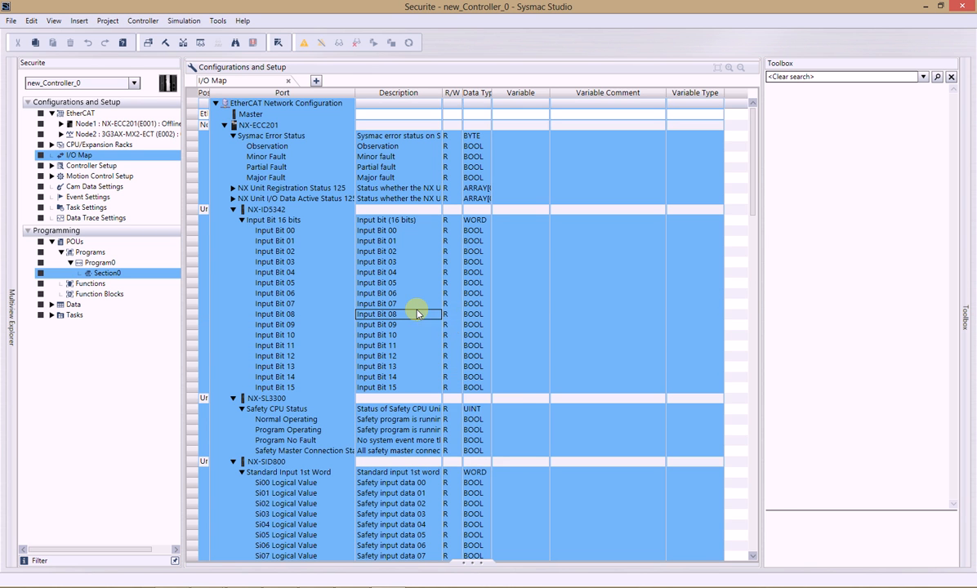
right_click(416, 315)
left_click(447, 418)
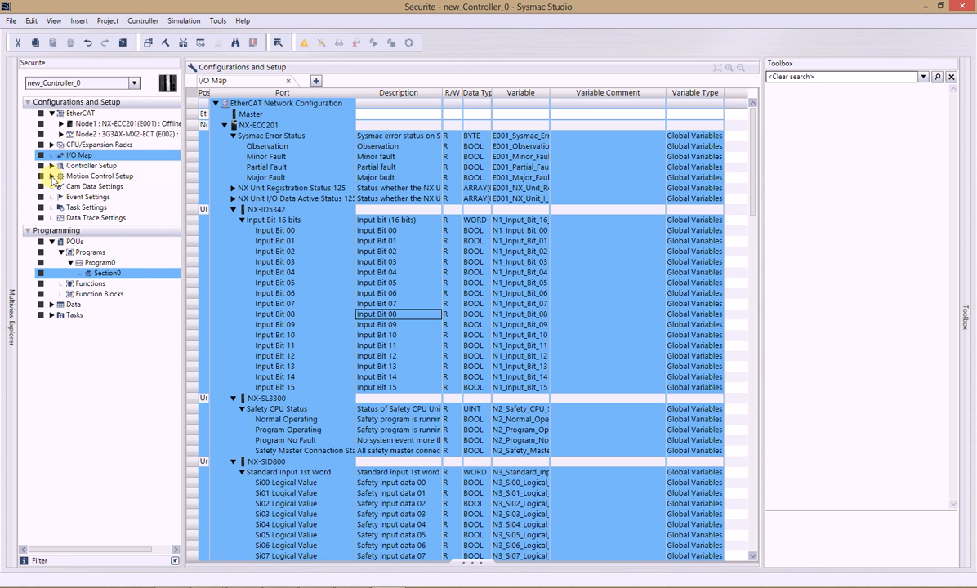
- Set the fixed IP address in the built-in EtherNet/IP port settings to 192.168.250.13
left_click(52, 176)
left_click(51, 165)
double_click(98, 186)
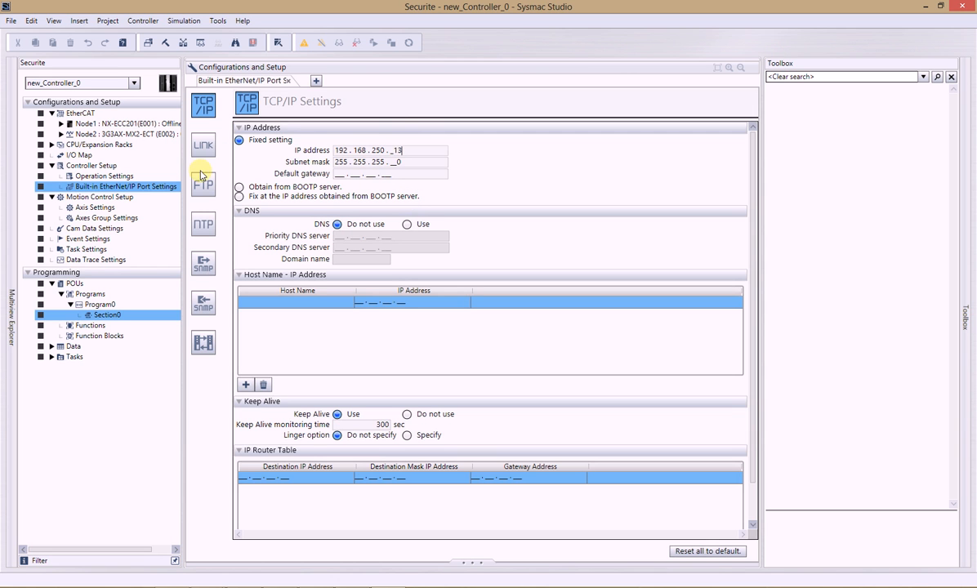
- Check the project's list of devices and locate the NX-SL3300 safety CPU unit under the NX-ECC201 coupler
left_click(134, 83)
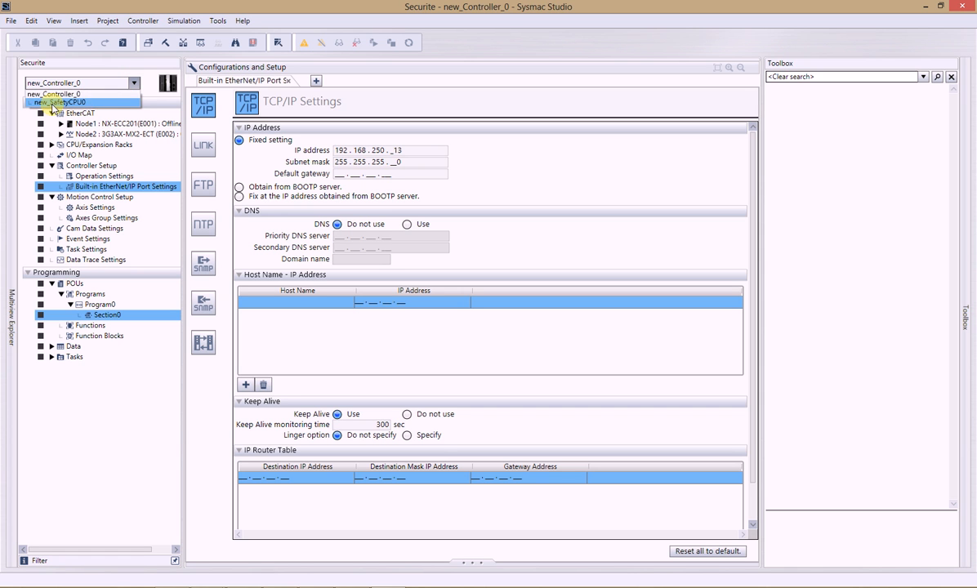
left_click(135, 83)
left_click(133, 83)
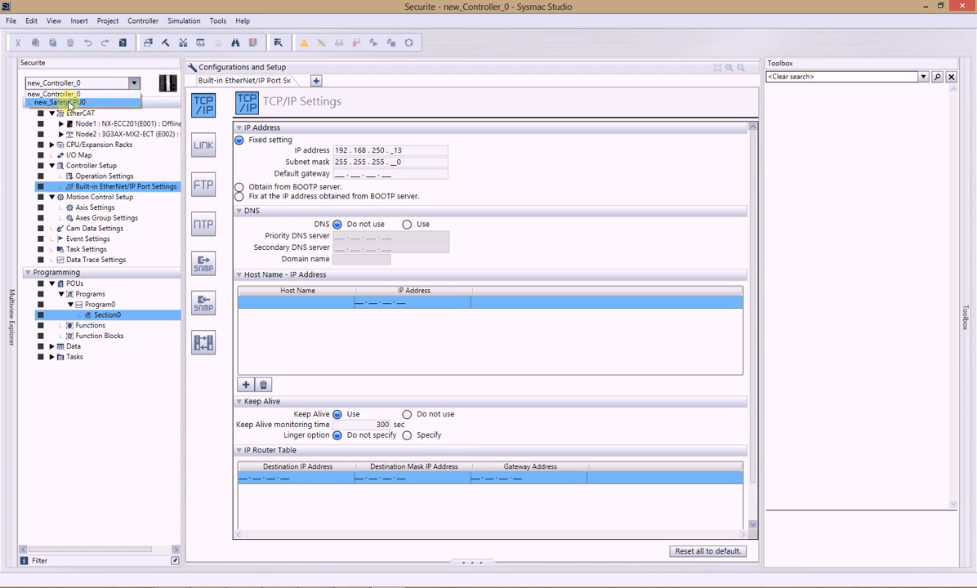
left_click(135, 83)
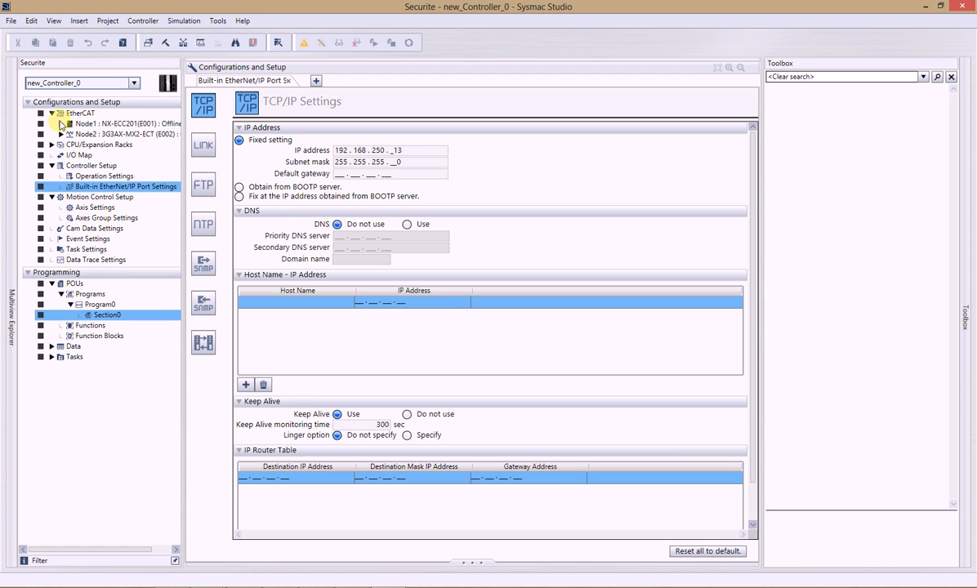
left_click(61, 123)
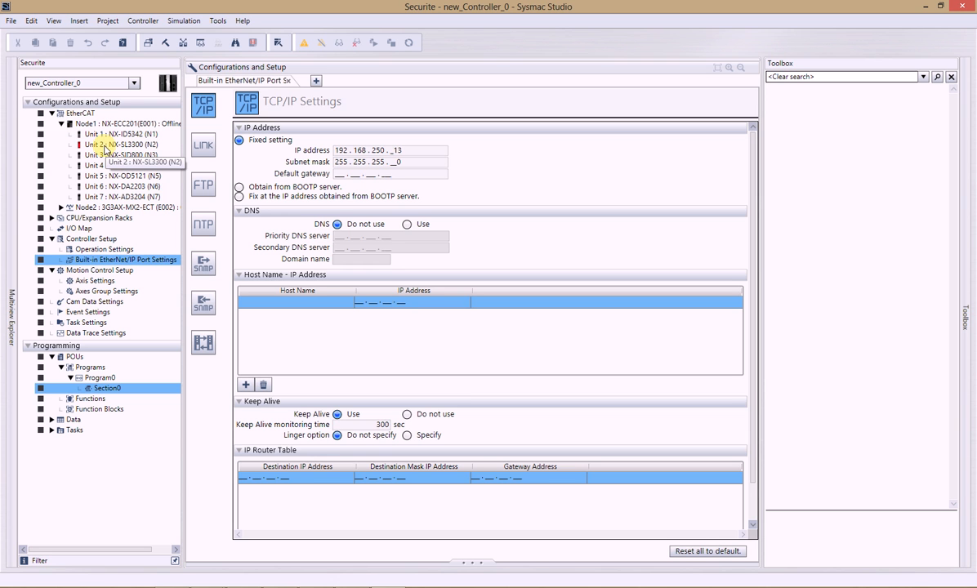
left_click(124, 145)
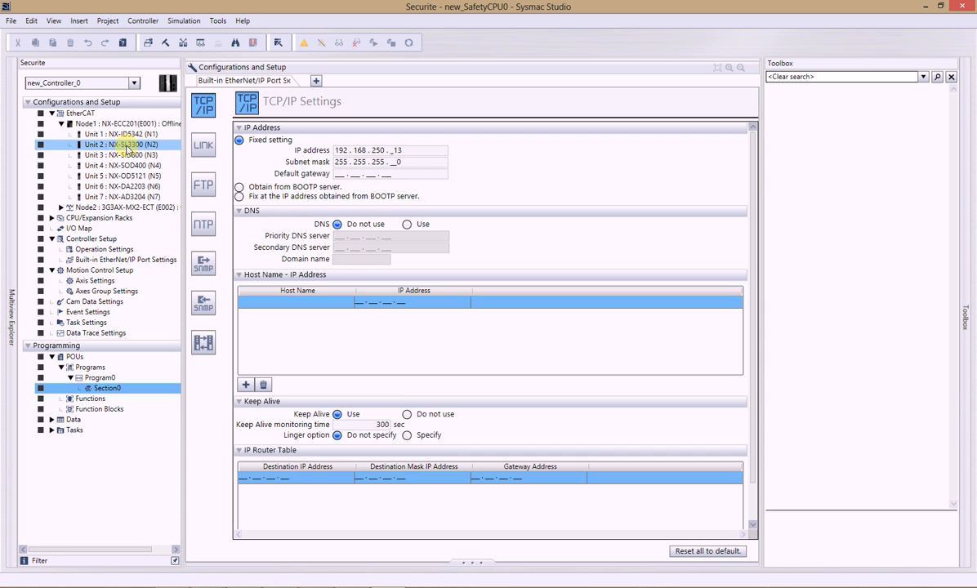
- Switch the project to the new_SafetyCPU0 device and expand its Configurations and Setup and Programming sections
left_click(136, 82)
left_click(135, 83)
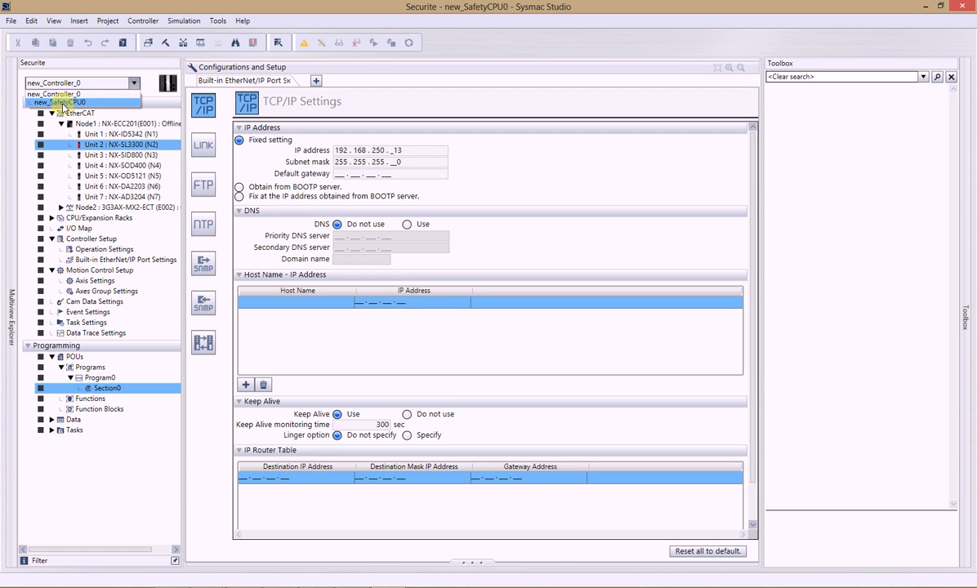
left_click(62, 104)
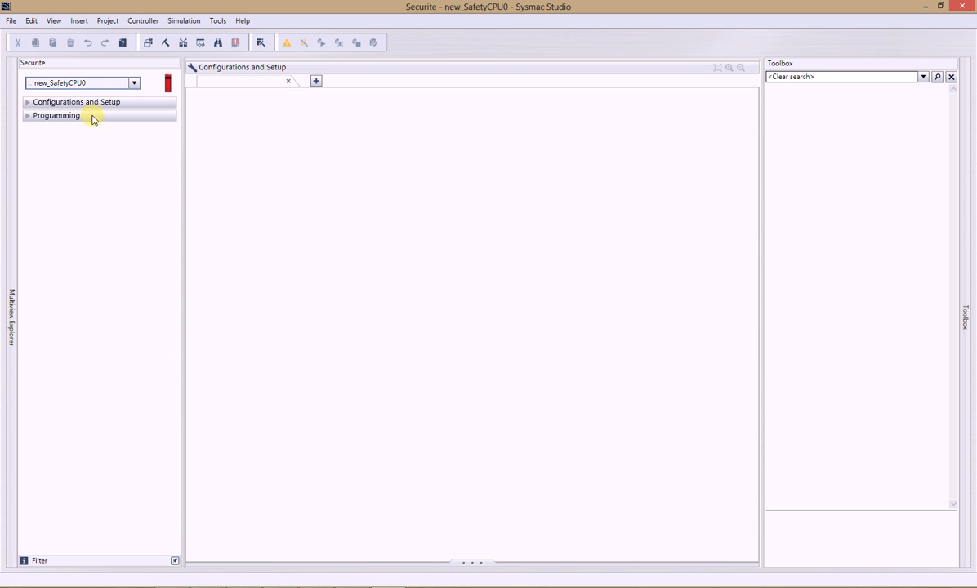
left_click(27, 102)
left_click(28, 147)
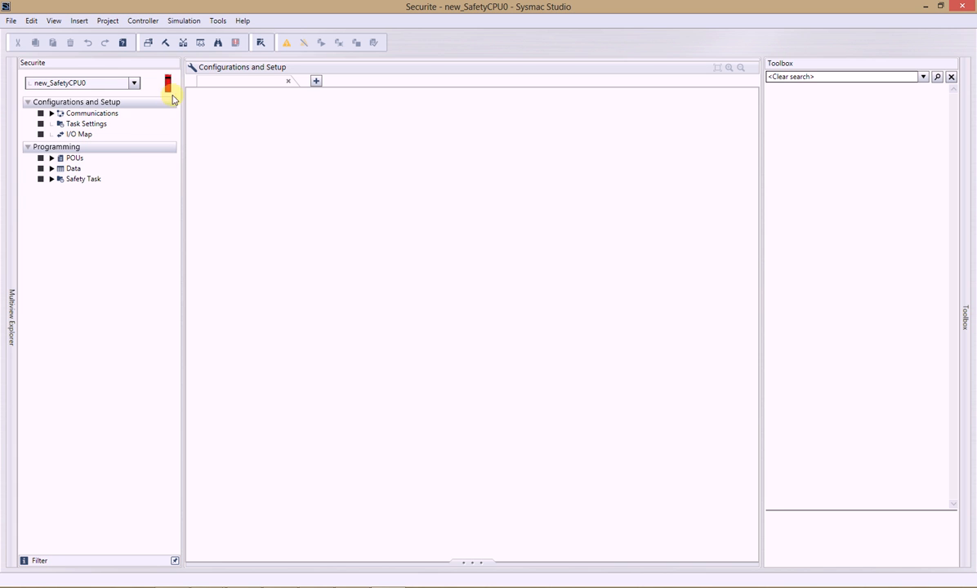
- In the NX-SID800 parameters, assign a Mechanical Contact for Dual Channel Equivalent to Si06/Si07 and another one to Si04/Si05
left_click(51, 113)
left_click(61, 124)
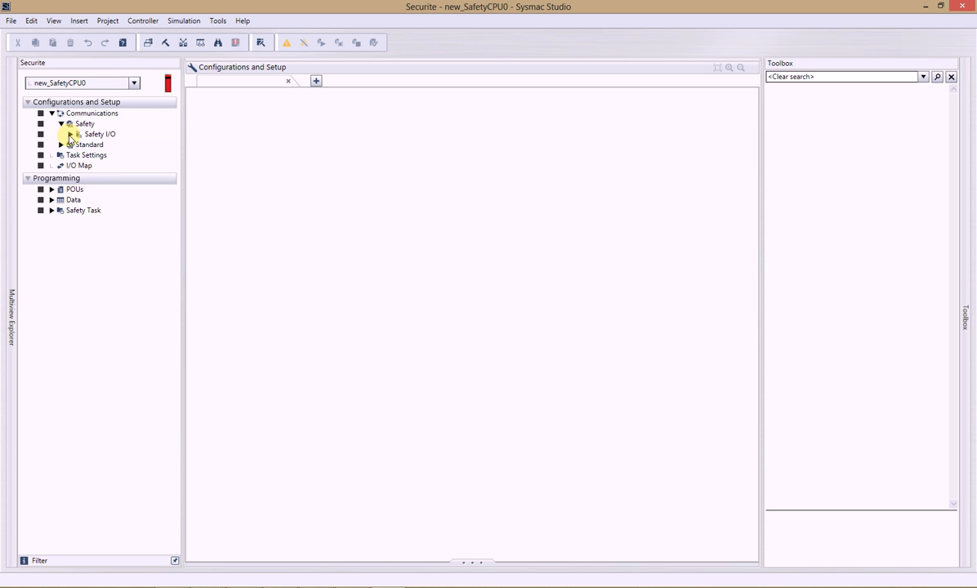
left_click(70, 135)
left_click(79, 144)
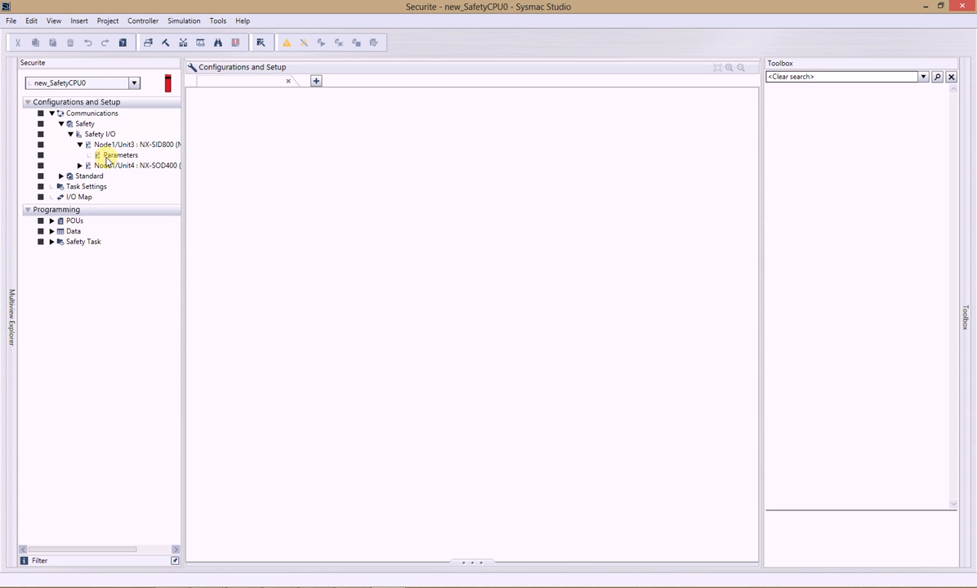
double_click(104, 155)
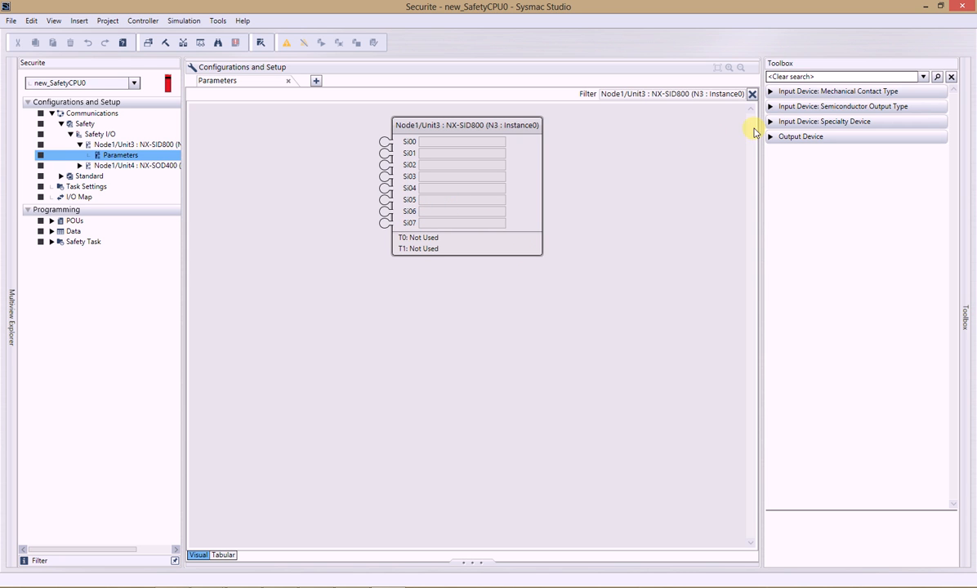
left_click(770, 91)
left_click_drag(825, 121, 391, 221)
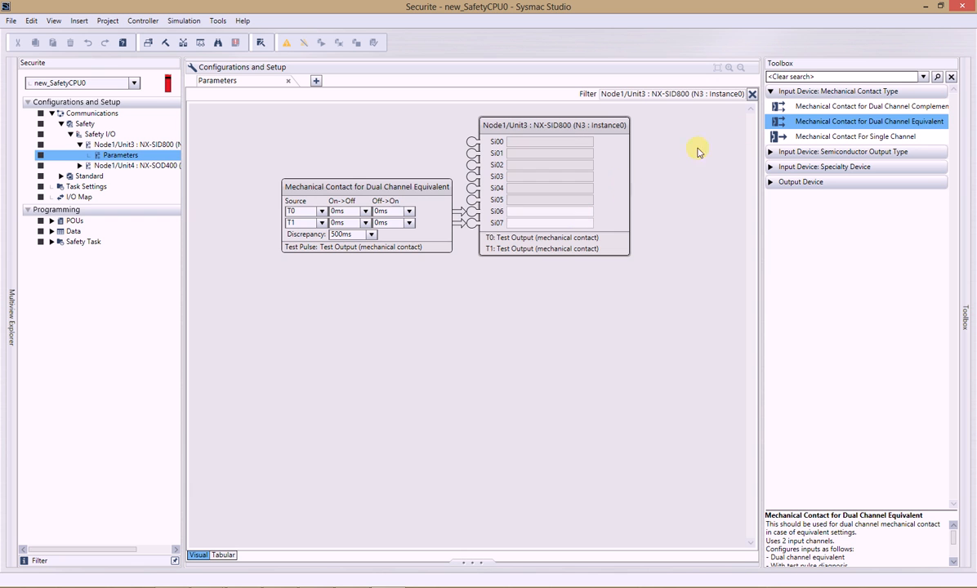
left_click_drag(777, 122, 445, 191)
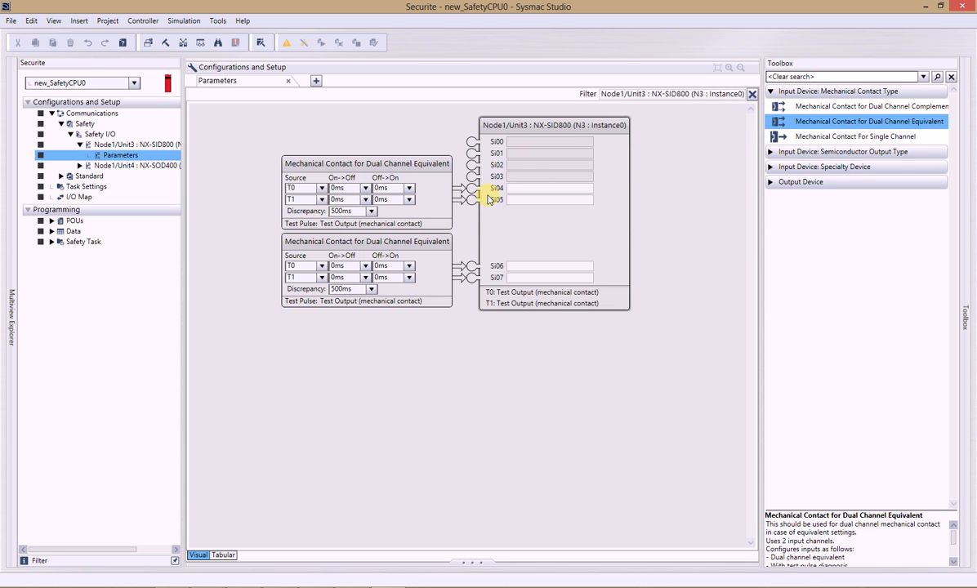
- In the NX-SOD400 parameters, assign a Dual Output without Test Pulse device to outputs So02 and So03
left_click(79, 165)
double_click(104, 176)
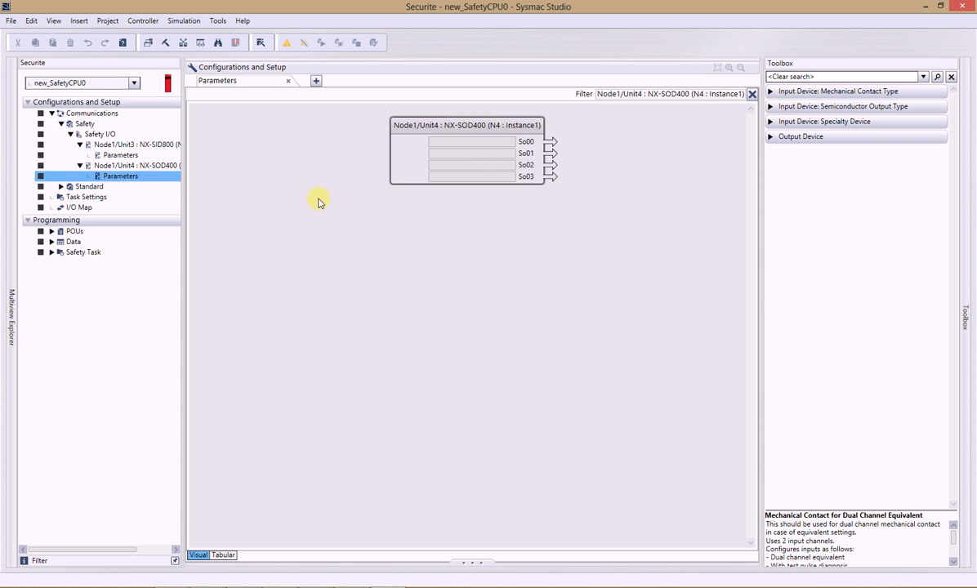
left_click(773, 137)
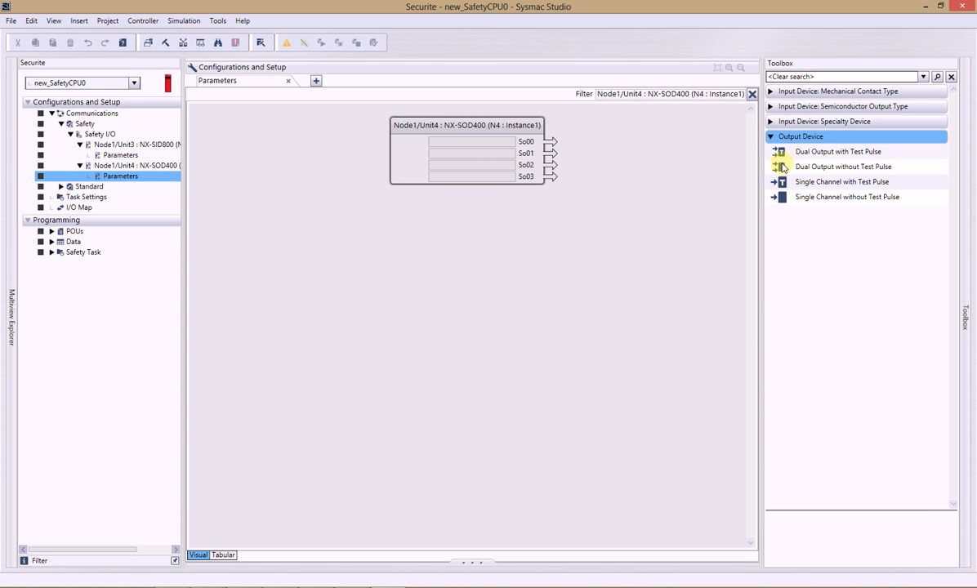
left_click_drag(807, 166, 553, 167)
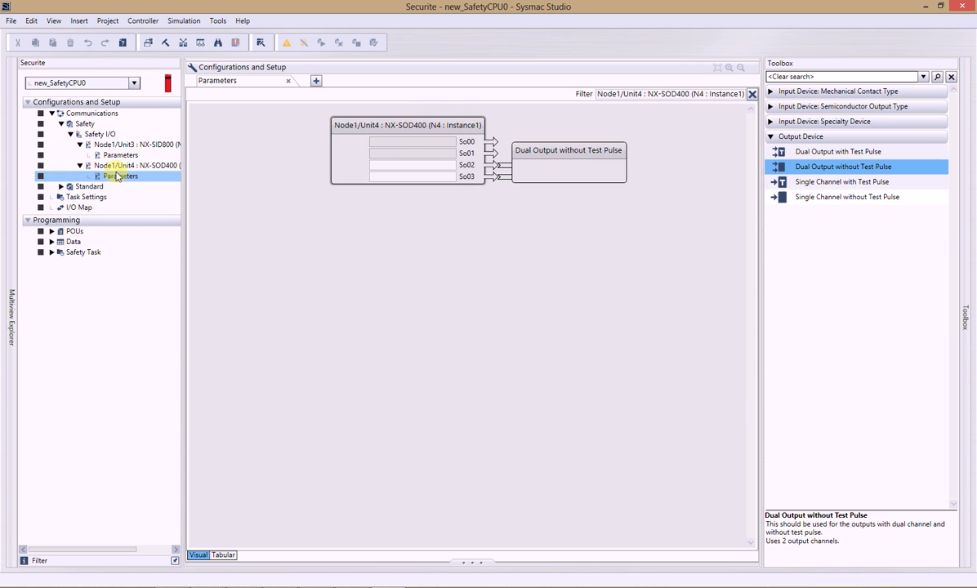
- Expand the Standard communications and their Slave I/O down to the Exposed Variables entry, and check the project's device list
left_click(61, 186)
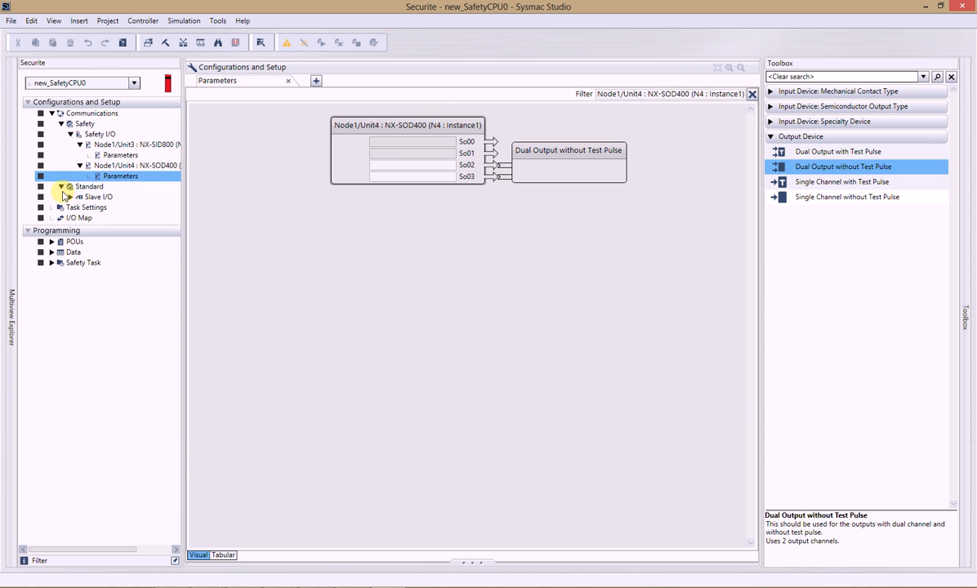
left_click(70, 197)
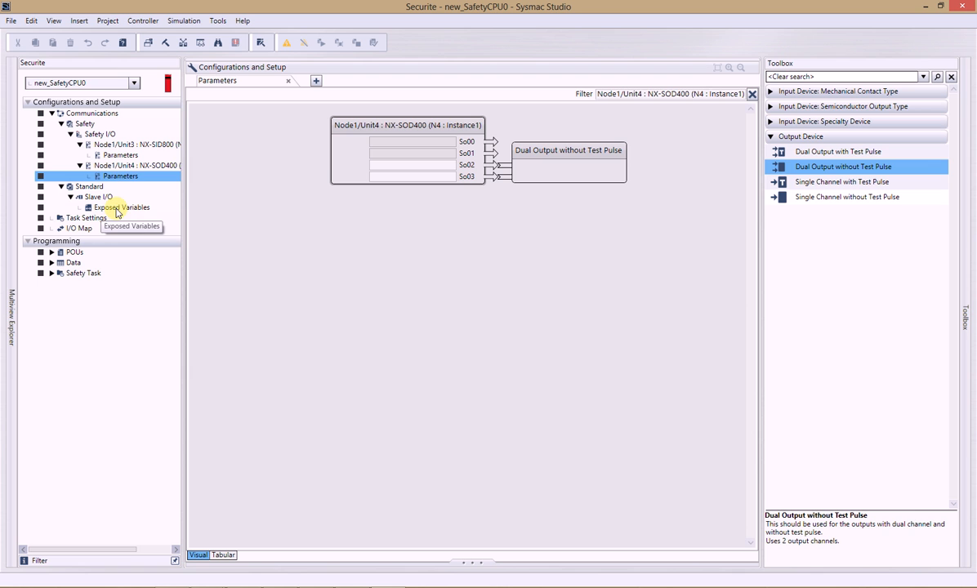
left_click(134, 84)
left_click(134, 85)
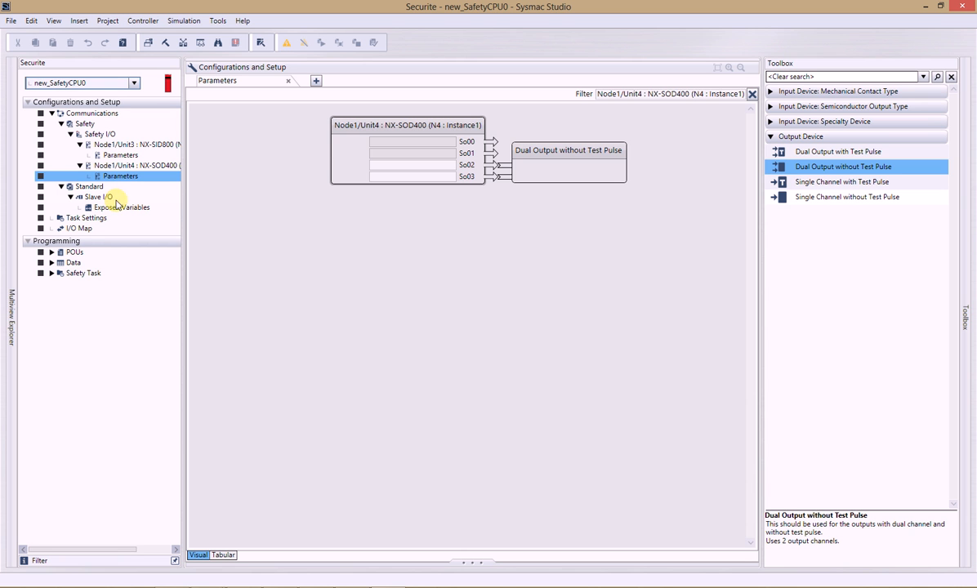
- Create a global variable named BizzReset in the safety CPU and set its data type to BOOL
left_click(52, 262)
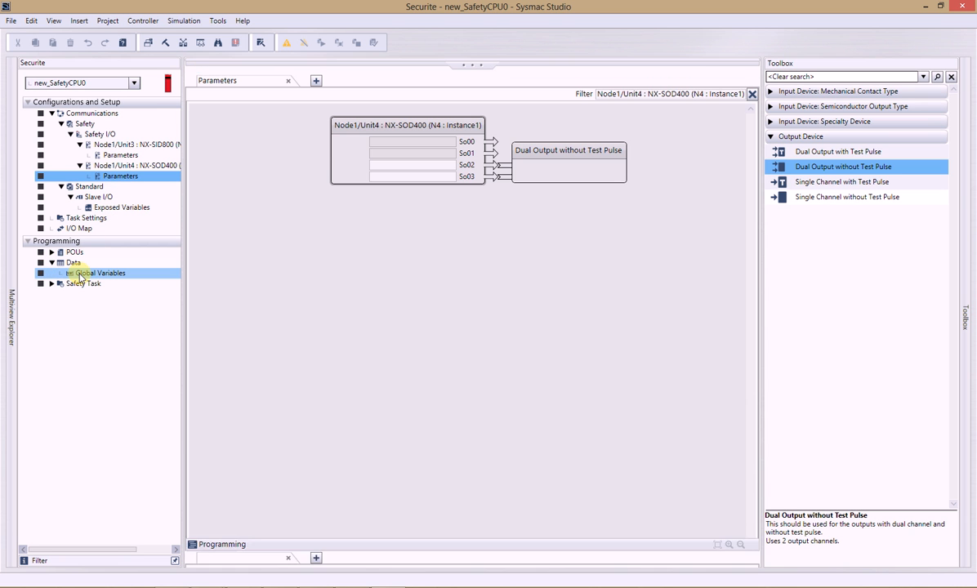
double_click(80, 278)
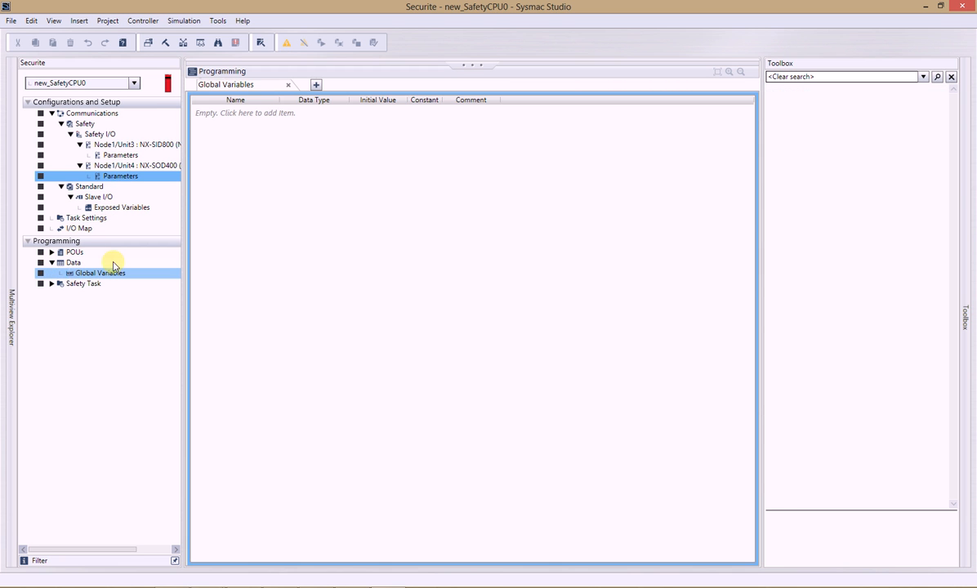
left_click(217, 116)
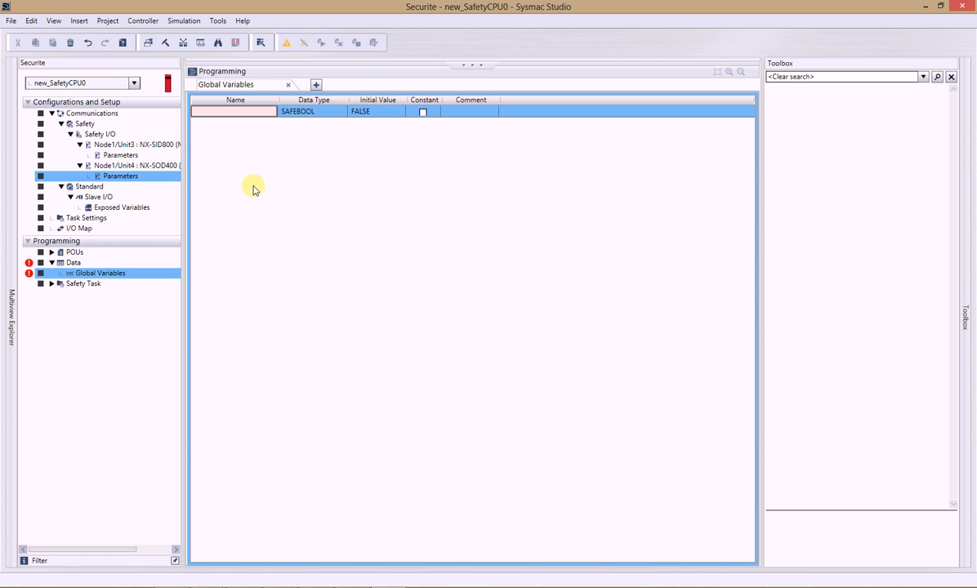
type("Reset")
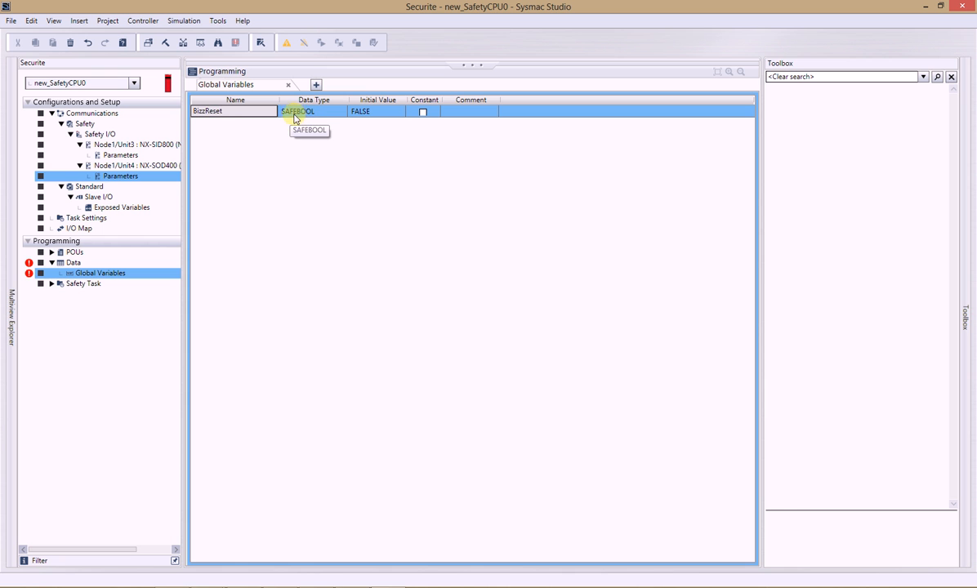
left_click(294, 113)
left_click(296, 113)
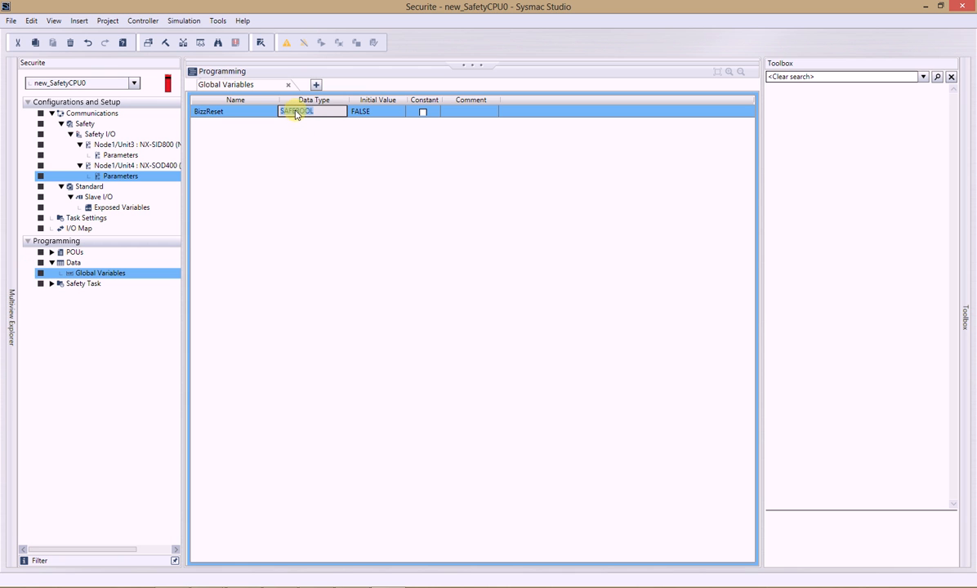
key("BackSpace")
key("BackSpace")
key("BackSpace")
key("Tab")
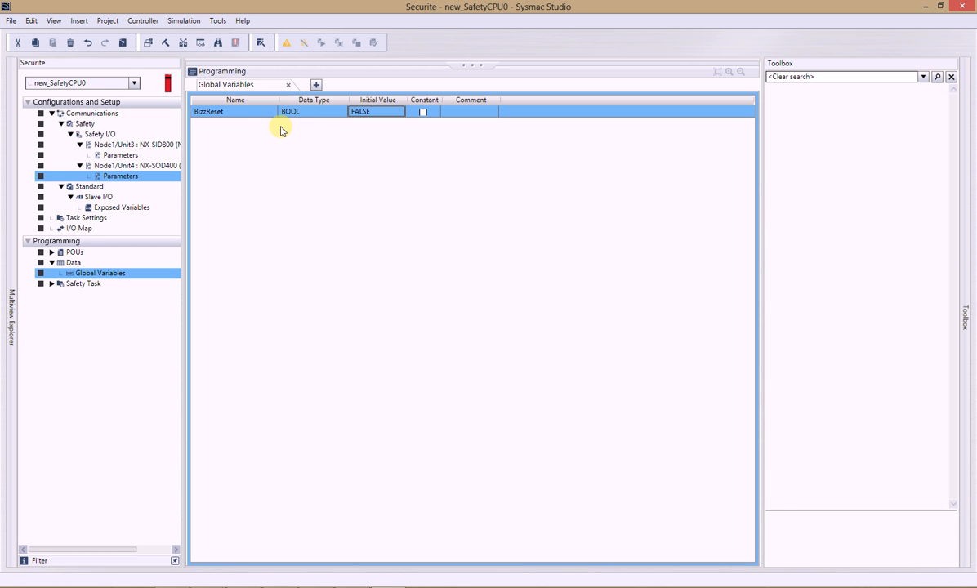
- Add BizzReset to the Slave I/O exposed variables and set its direction to Input
double_click(118, 211)
left_click(230, 110)
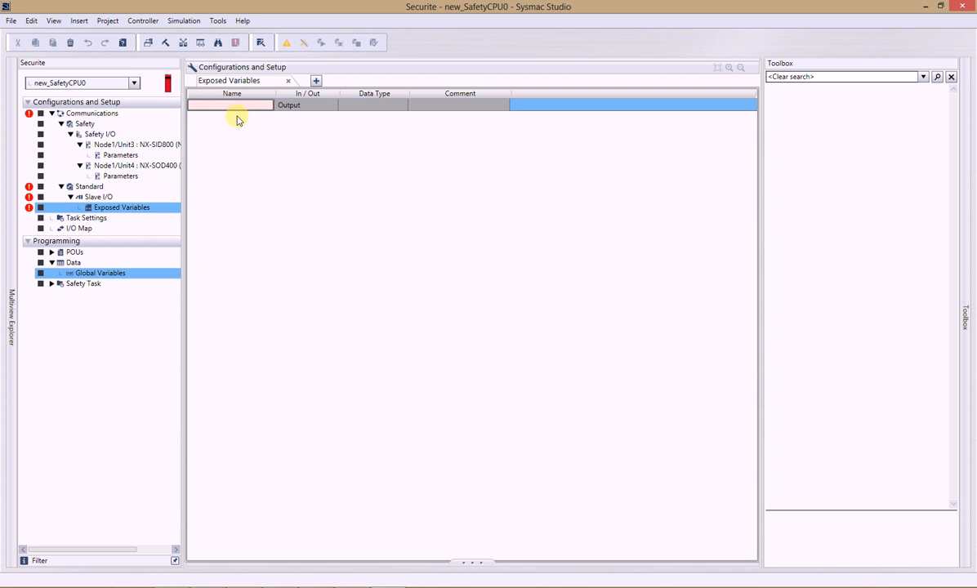
type("B")
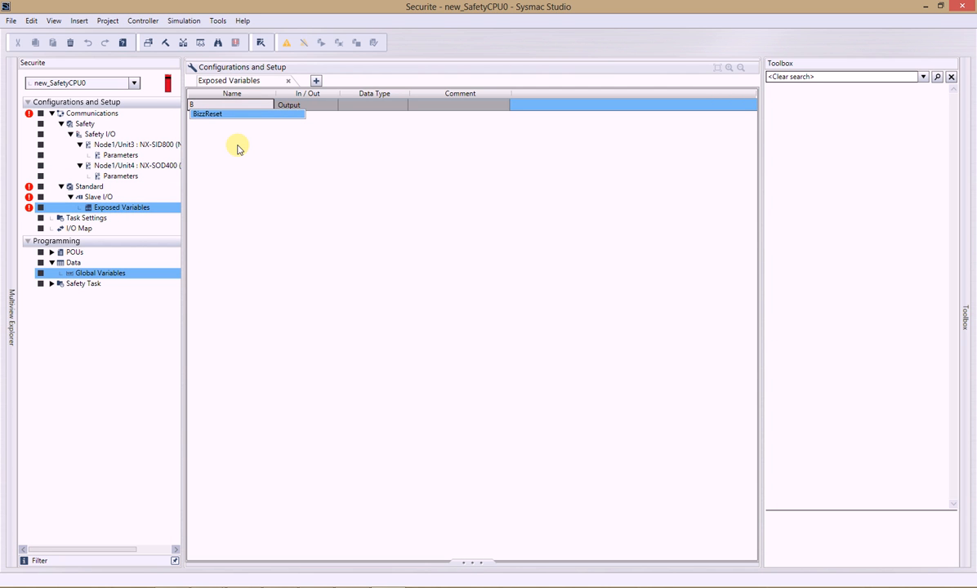
key("Return")
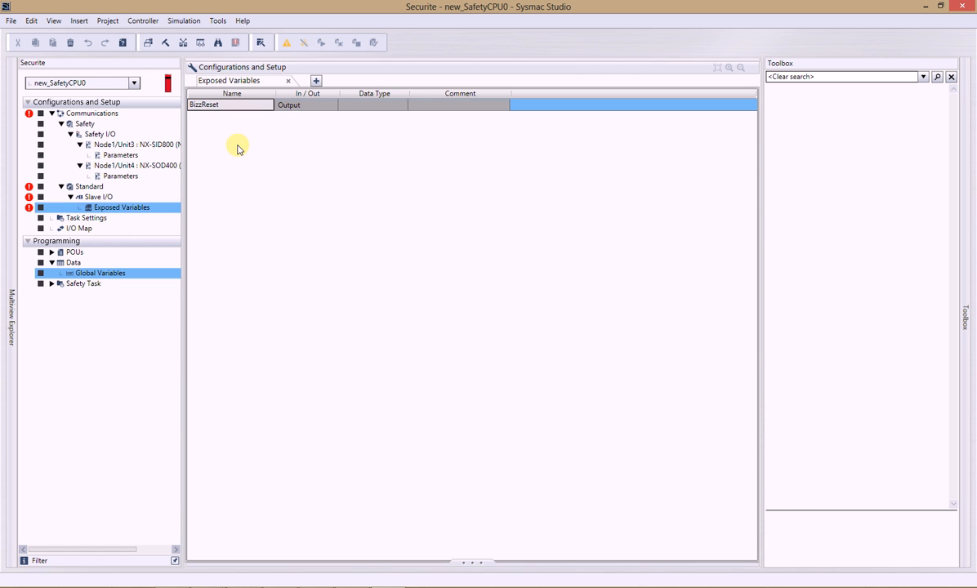
left_click(299, 107)
left_click(300, 107)
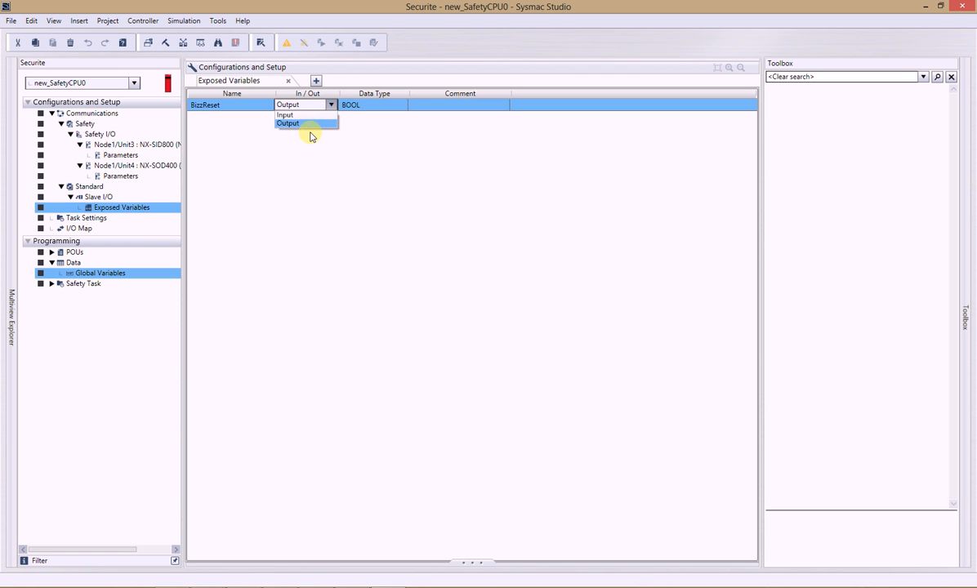
left_click(311, 135)
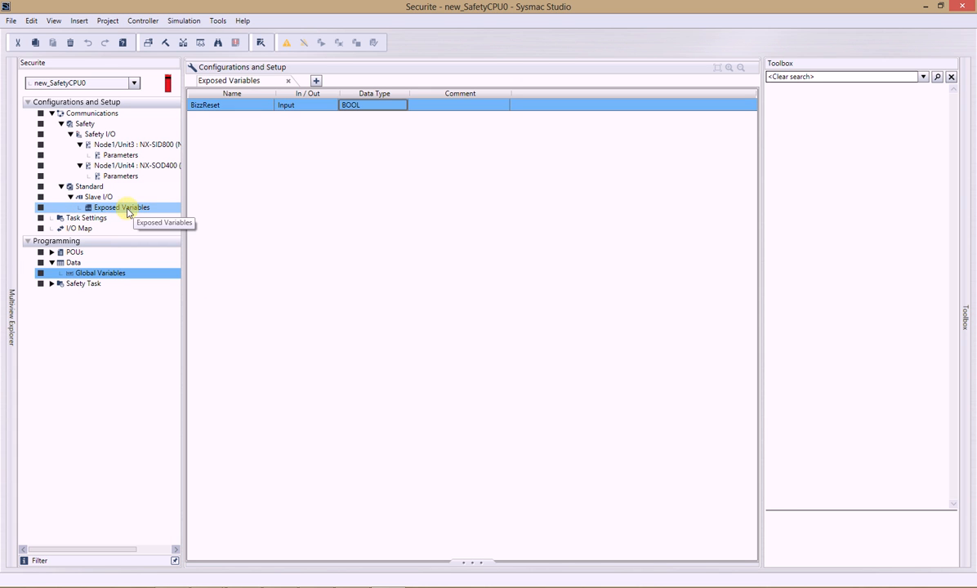
- Switch the project to the new_Controller_0 device and open its I/O Map
left_click(135, 84)
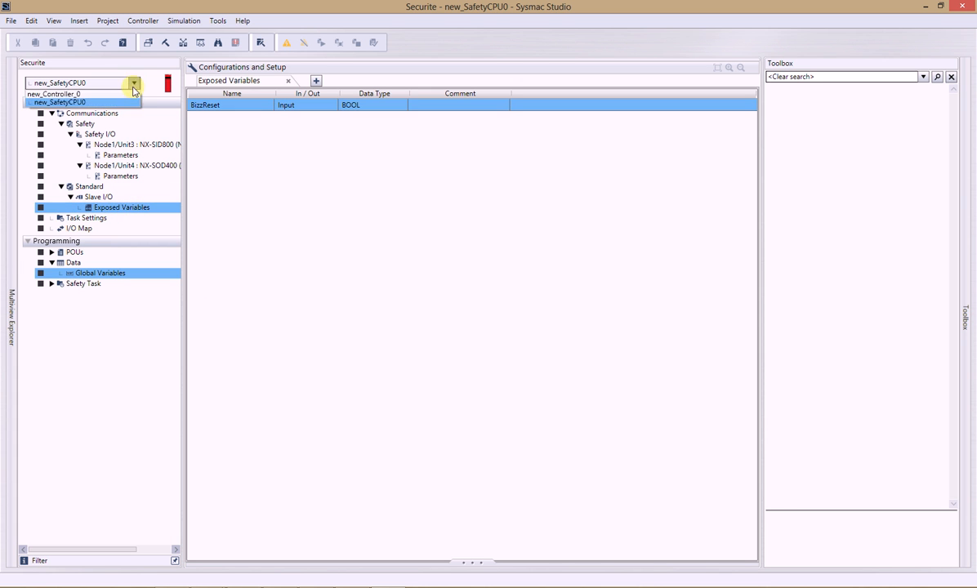
left_click(120, 96)
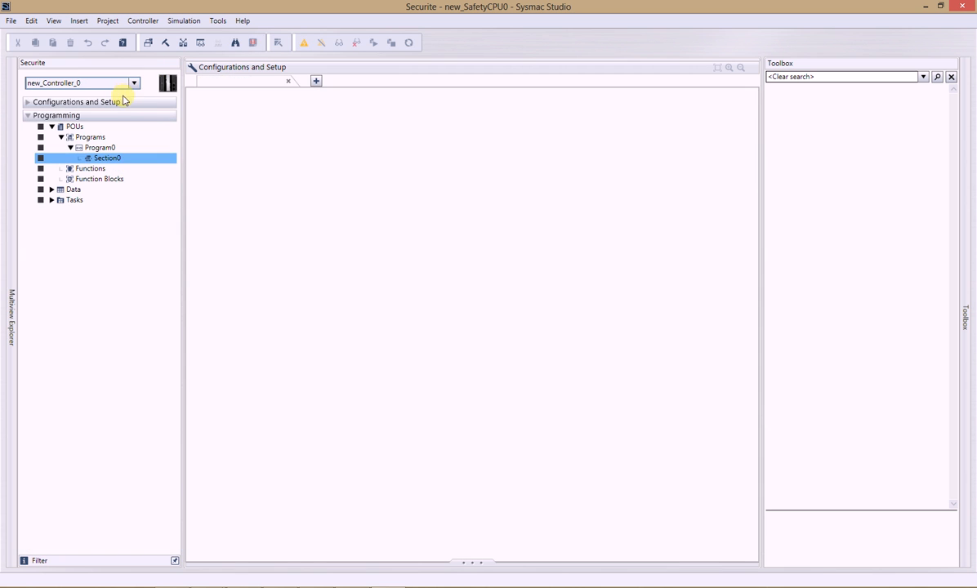
left_click(27, 101)
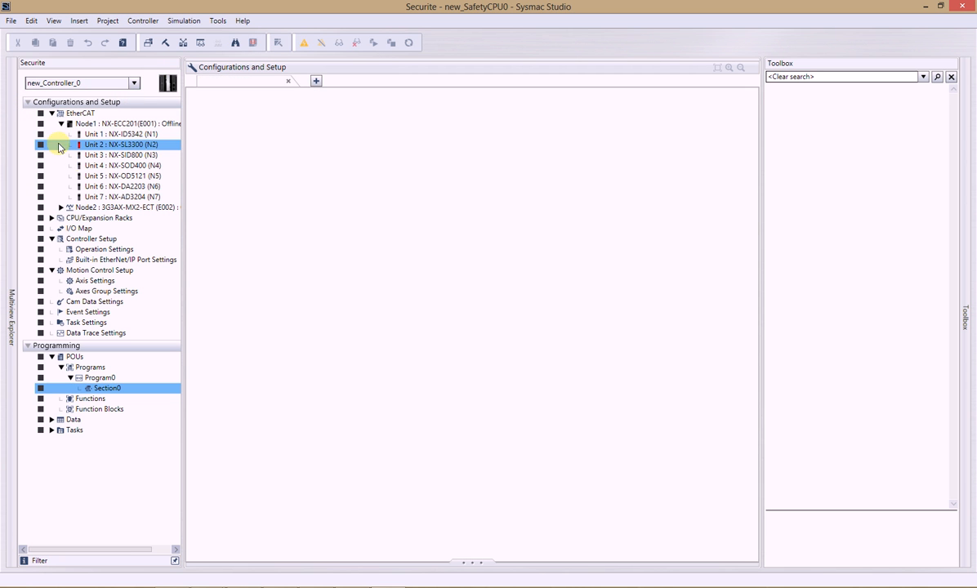
left_click(78, 228)
double_click(165, 228)
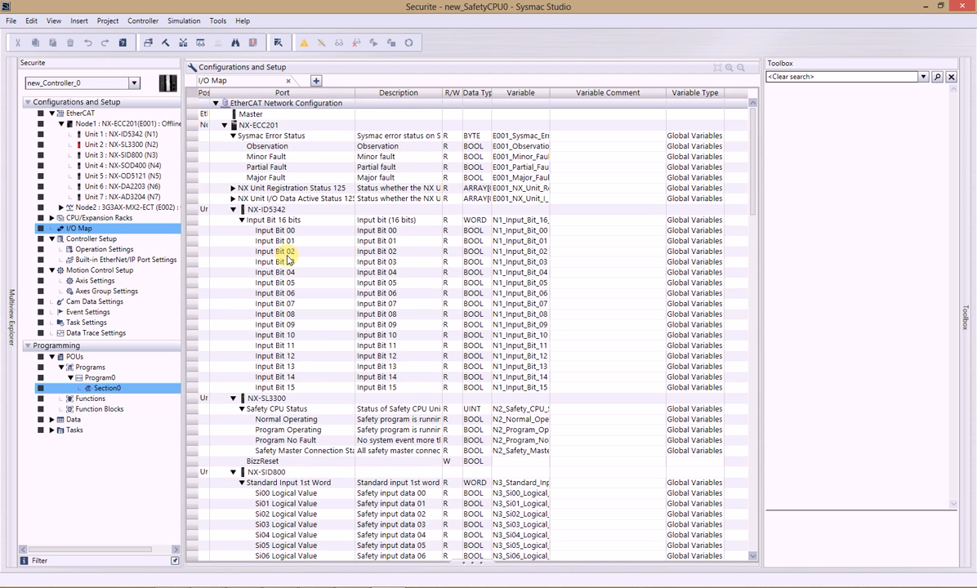
- Assign the variable N2_BizzReset to the BizzReset port of the NX-SL3300 unit in the I/O Map
scroll(263, 247, "down", 2)
left_click(260, 397)
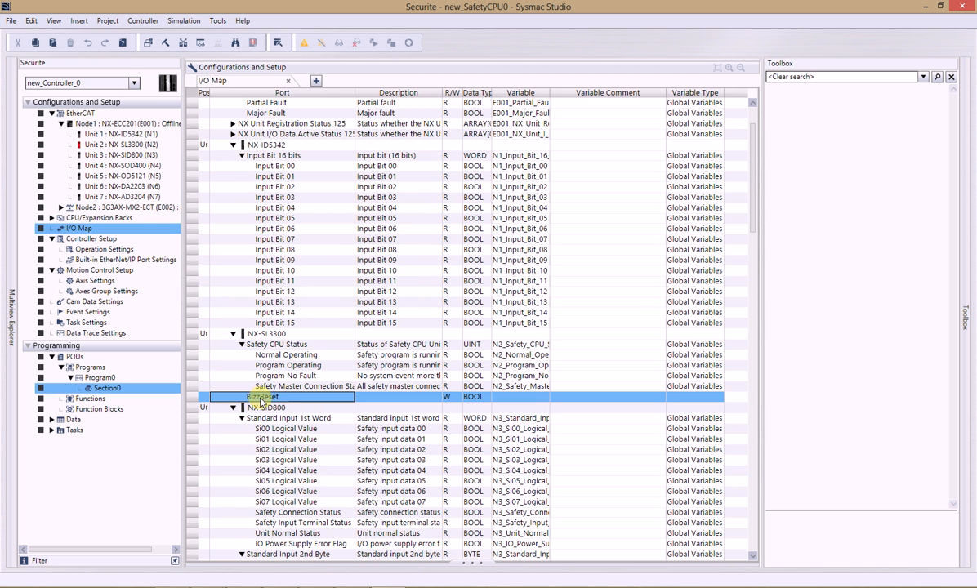
left_click(517, 397)
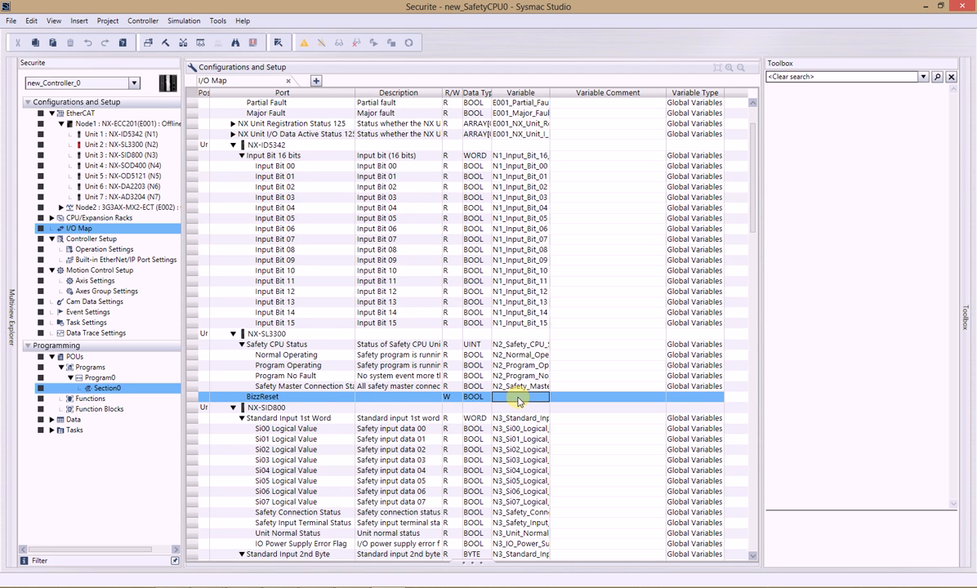
left_click(517, 397)
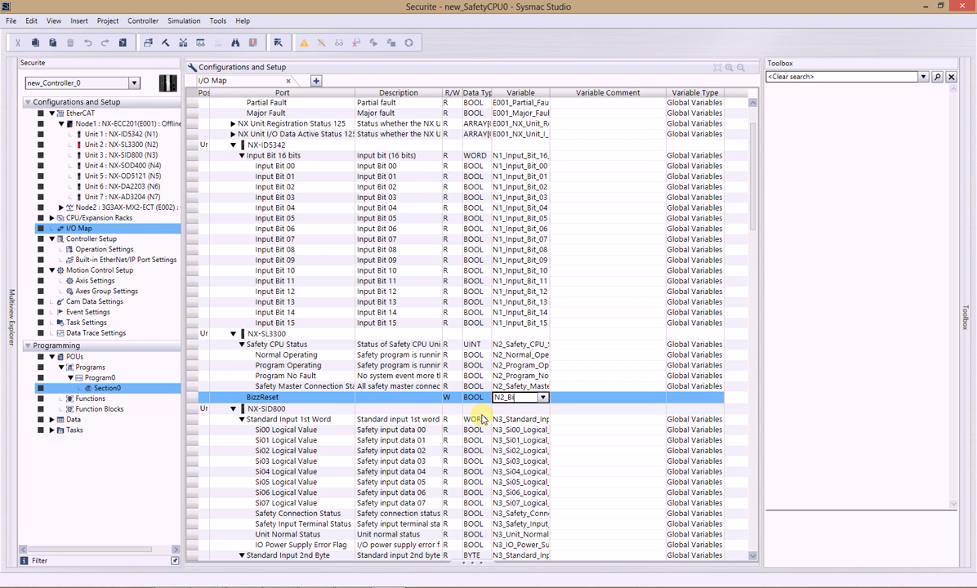
type("N2_BizzReset")
key("Return")
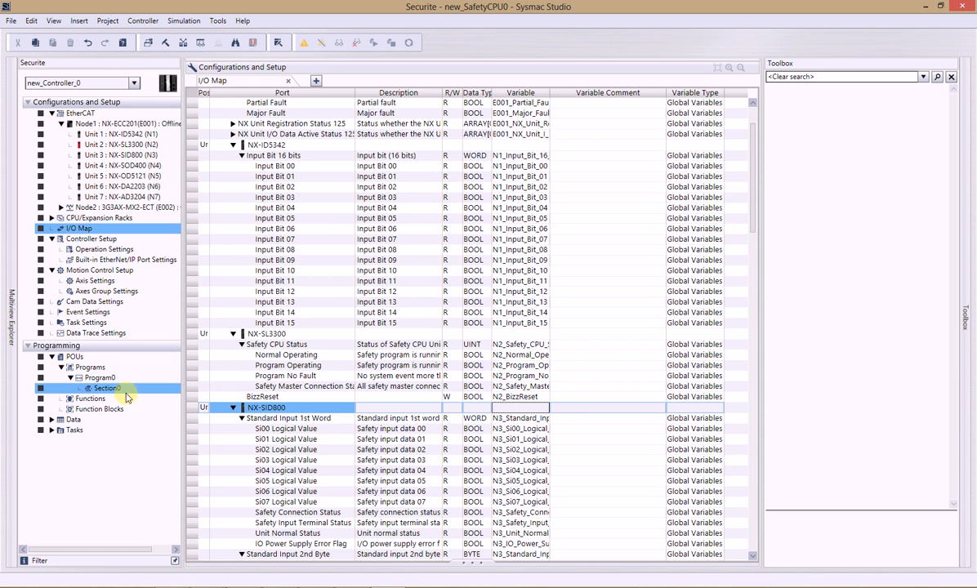
- Switch the project back to the new_SafetyCPU0 device, expand its POUs and open its I/O Map
left_click(135, 83)
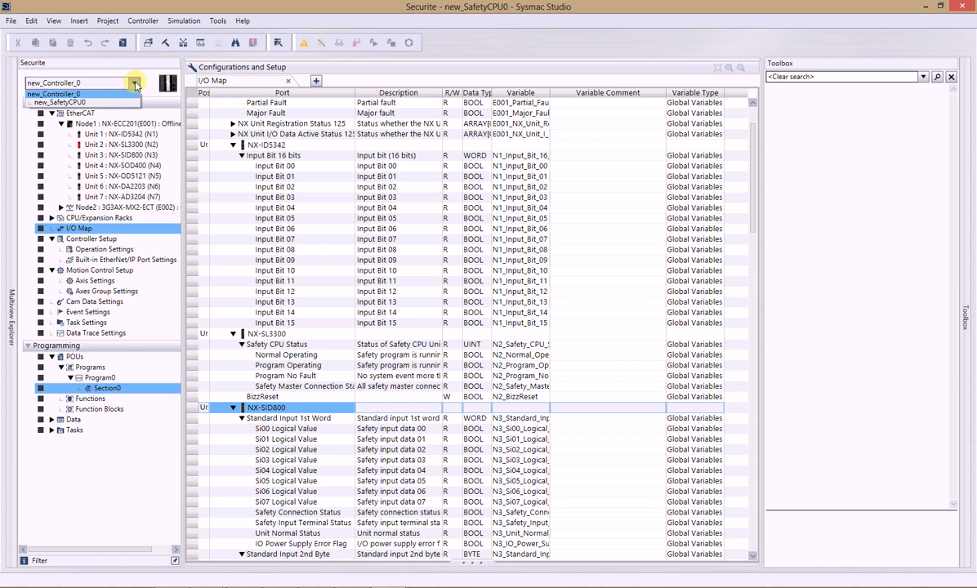
left_click(135, 84)
left_click(135, 83)
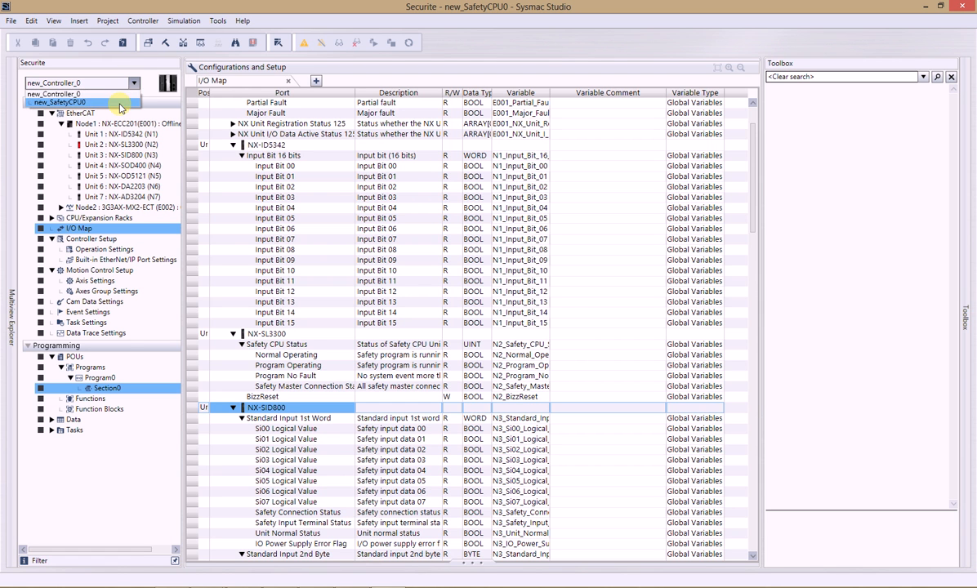
left_click(121, 105)
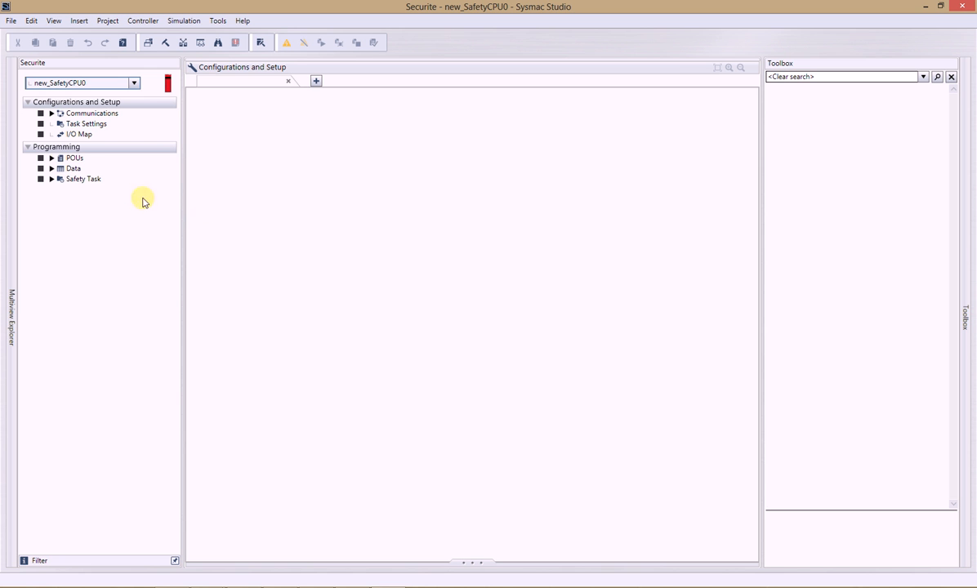
left_click(51, 159)
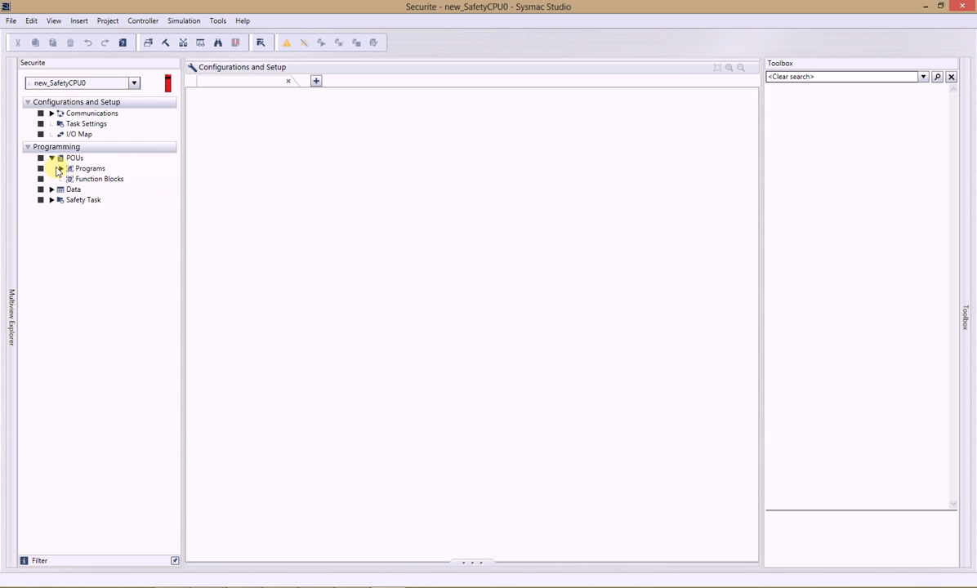
double_click(79, 134)
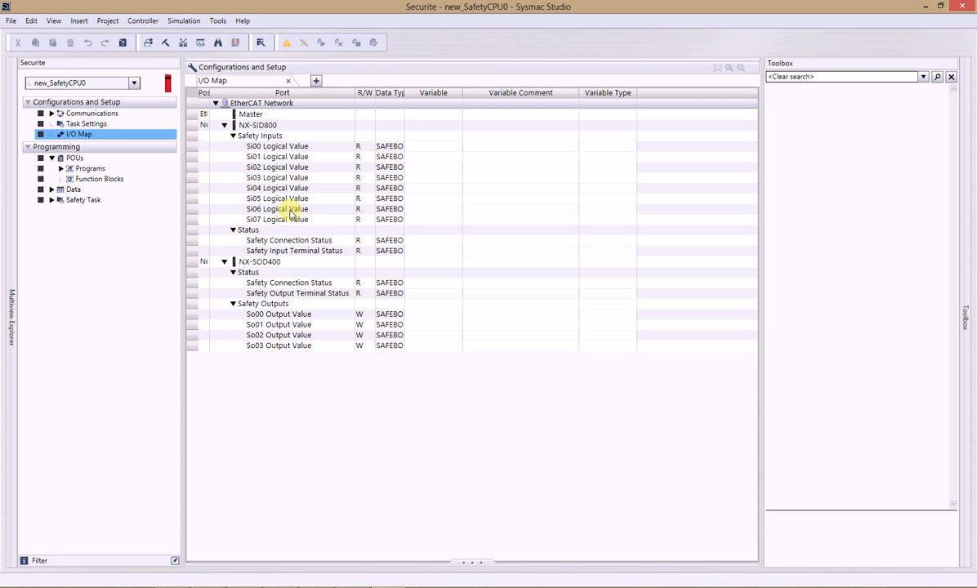
- Create device variables for all ports of the I/O Map and widen the Variable column to show full names
left_click(278, 198)
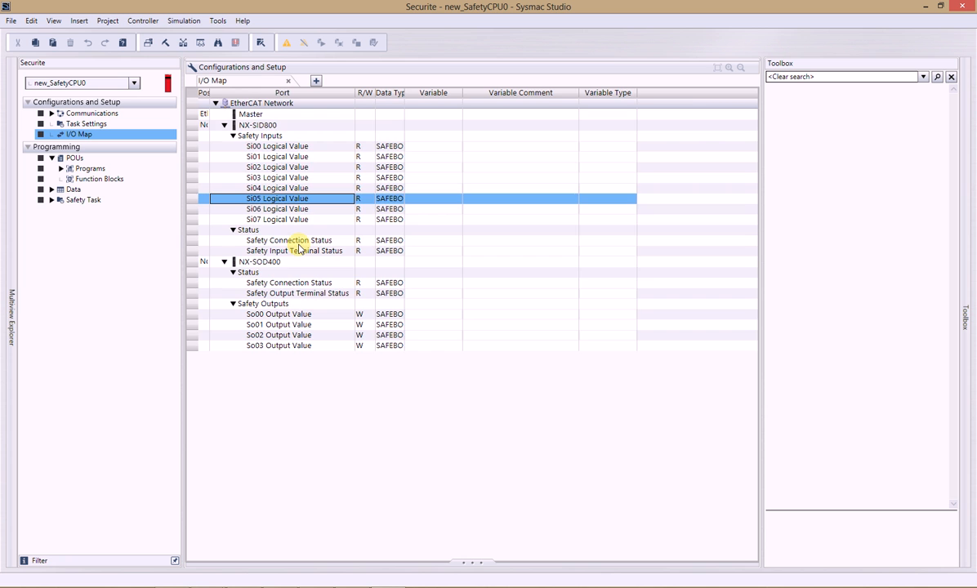
key("ctrl+a")
right_click(300, 249)
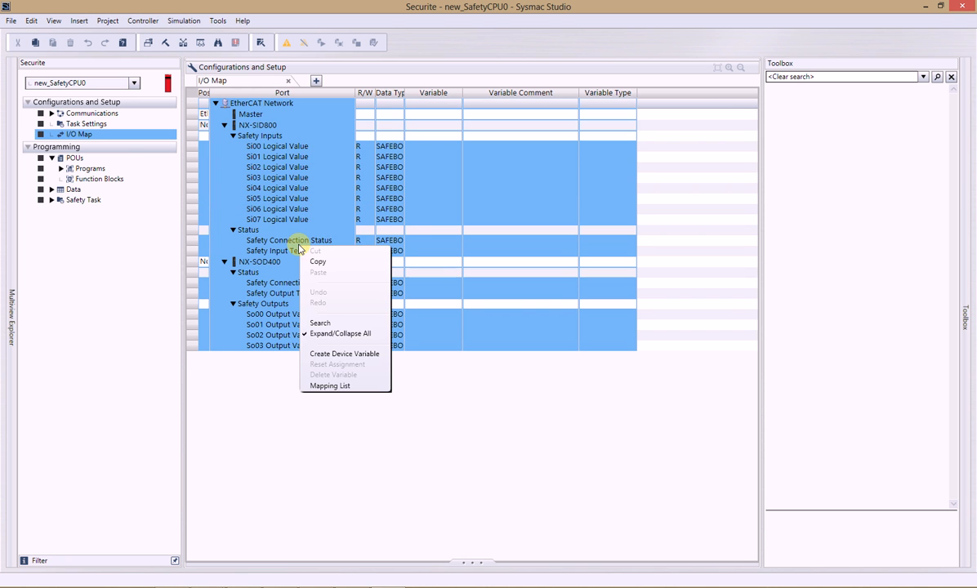
left_click(311, 355)
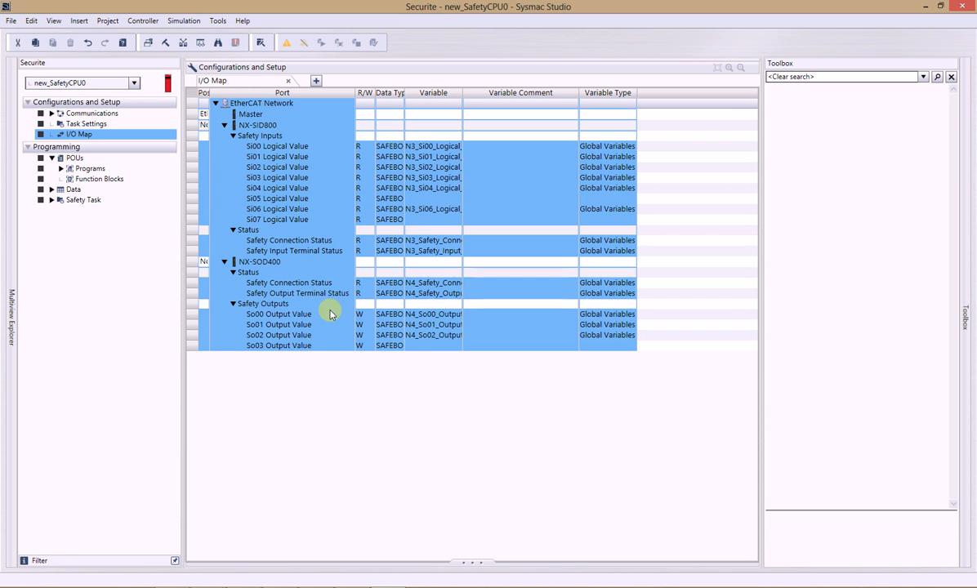
left_click_drag(462, 91, 538, 91)
- Rename the variable of the Si04 Logical Value port to N3_Si04_Porte
left_click(437, 194)
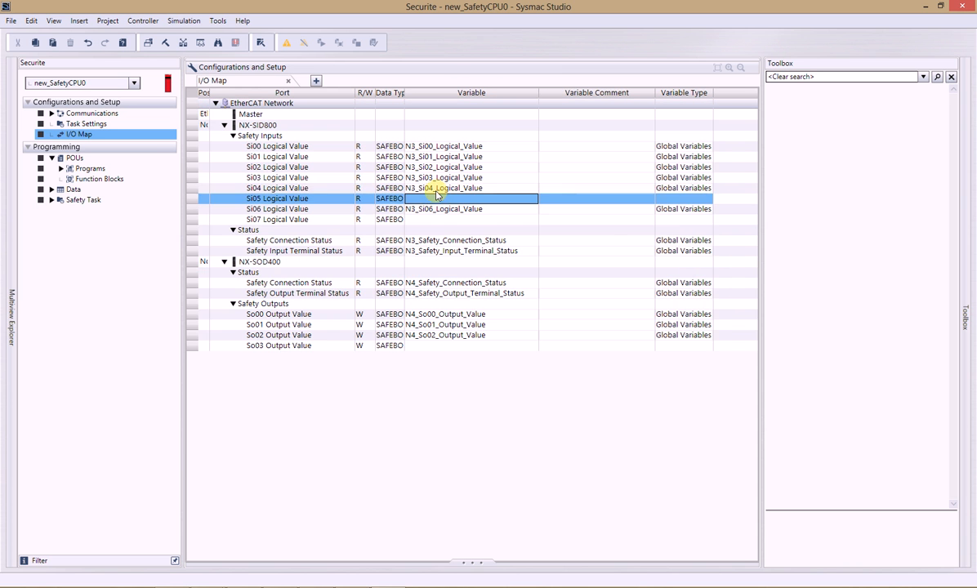
left_click(439, 190)
left_click(441, 191)
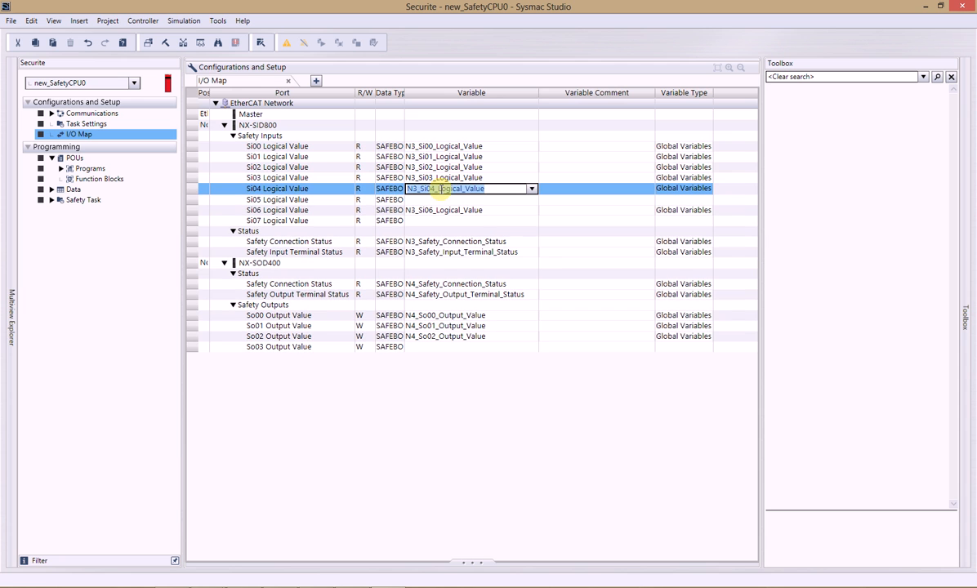
left_click_drag(441, 188, 522, 187)
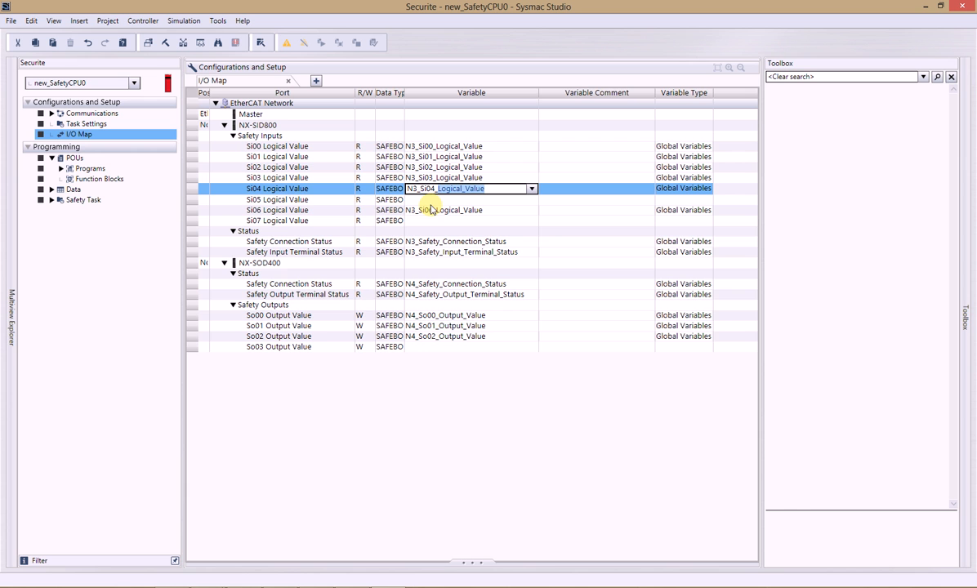
type("P")
key("Return")
- Rename the variable of the Si06 Logical Value port to N3_Si06_BoutonArret
left_click(433, 210)
left_click(433, 210)
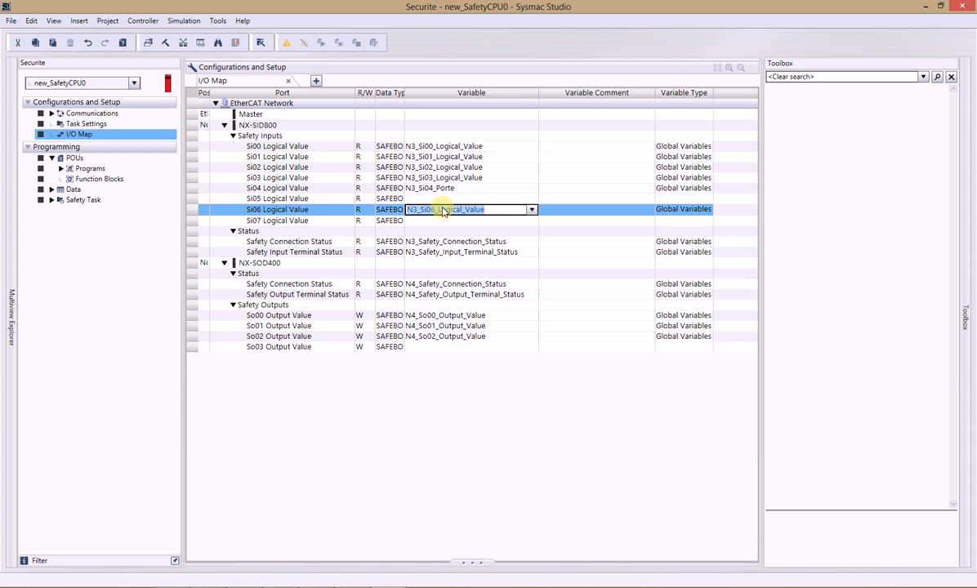
left_click(439, 209)
left_click_drag(438, 209, 495, 209)
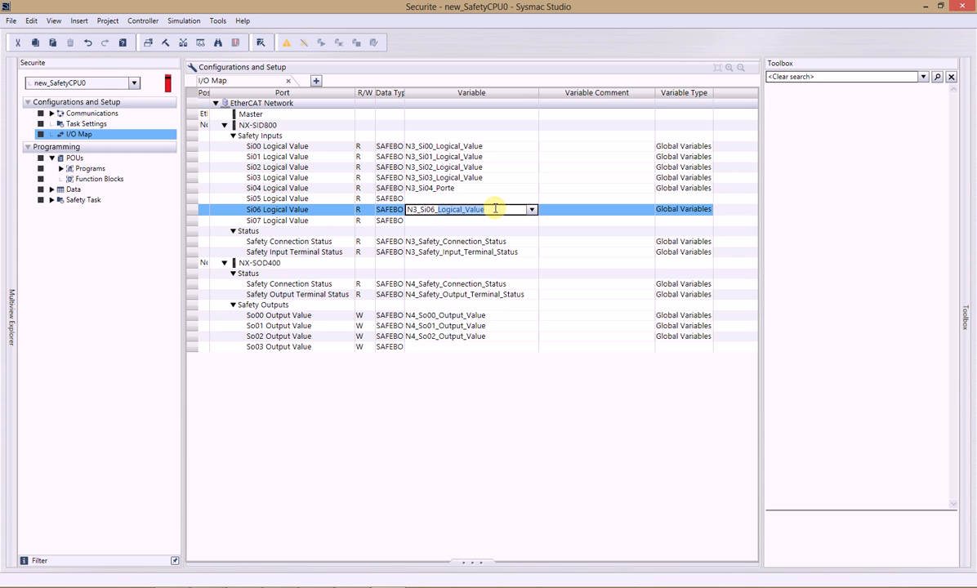
type("Bout")
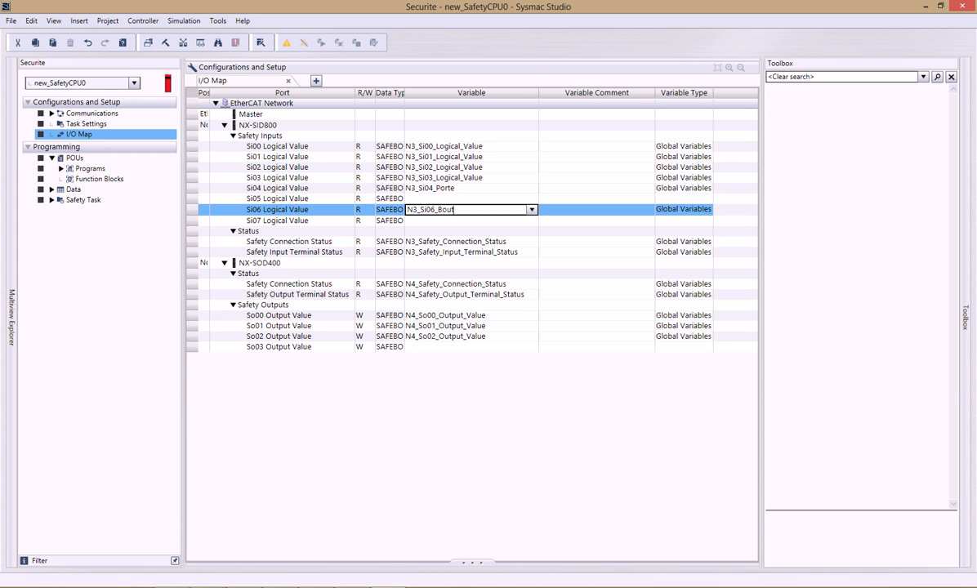
type("onArret")
key("Return")
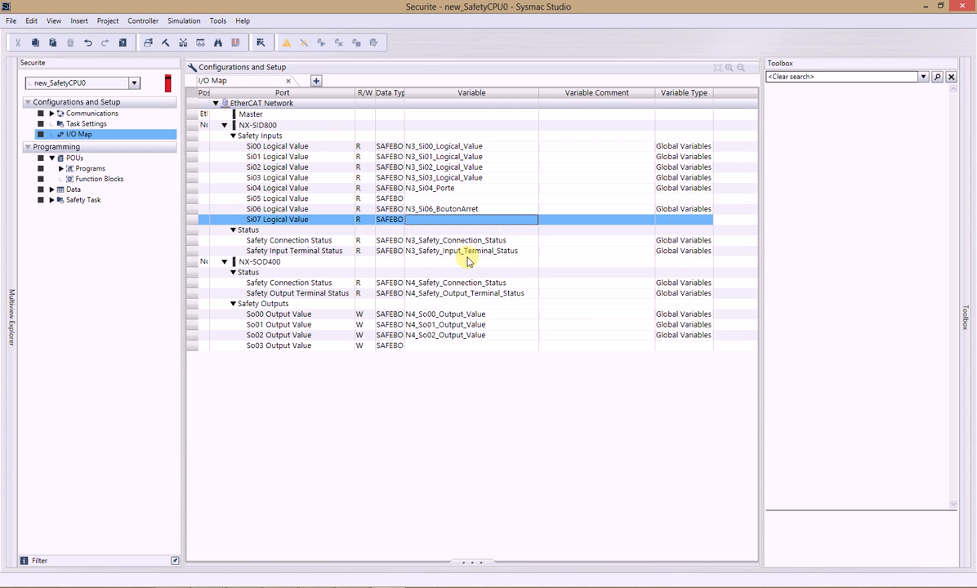
- Rename the variable of the So02 Output Value port to N4_So02_KM
left_click(444, 336)
left_click(443, 336)
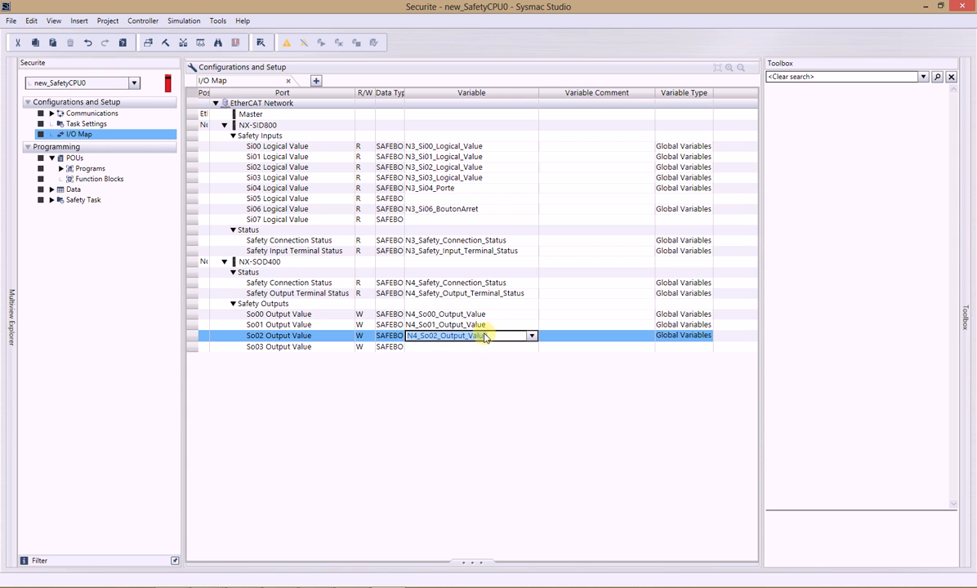
left_click_drag(441, 336, 496, 335)
type("KM")
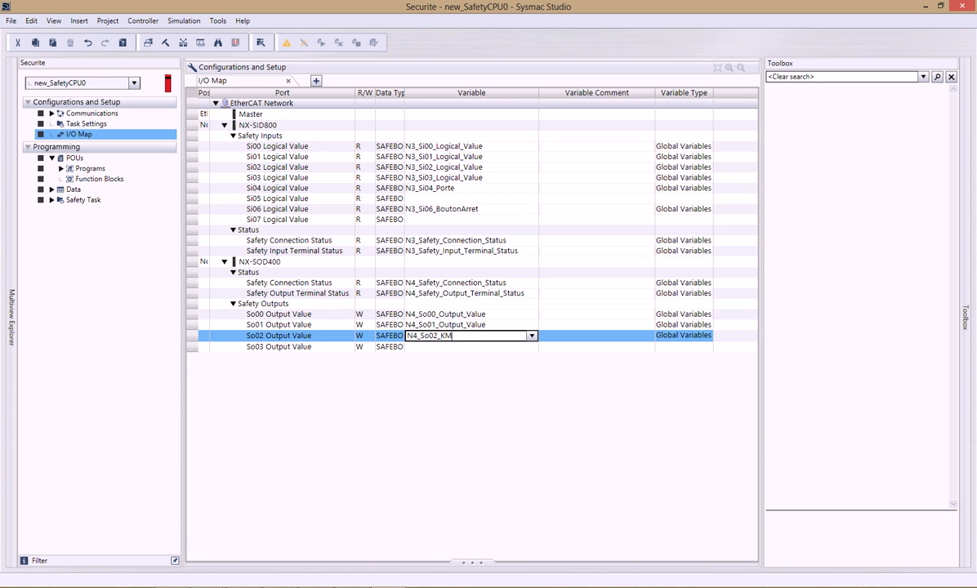
key("Return")
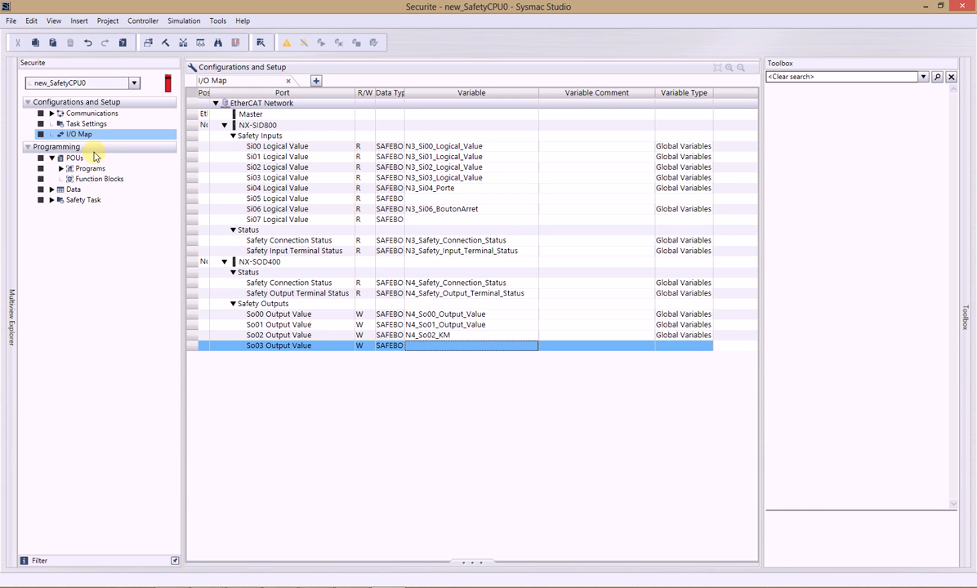
- Open Program0 and insert an SF_EmergencyStop function block instance named BizzEStop in the first network
left_click(60, 169)
double_click(82, 178)
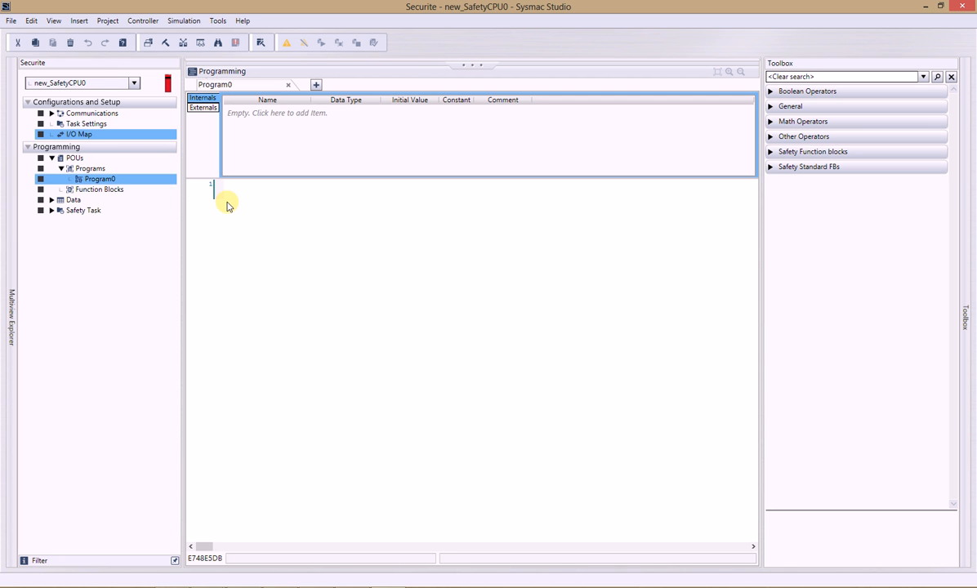
left_click(770, 153)
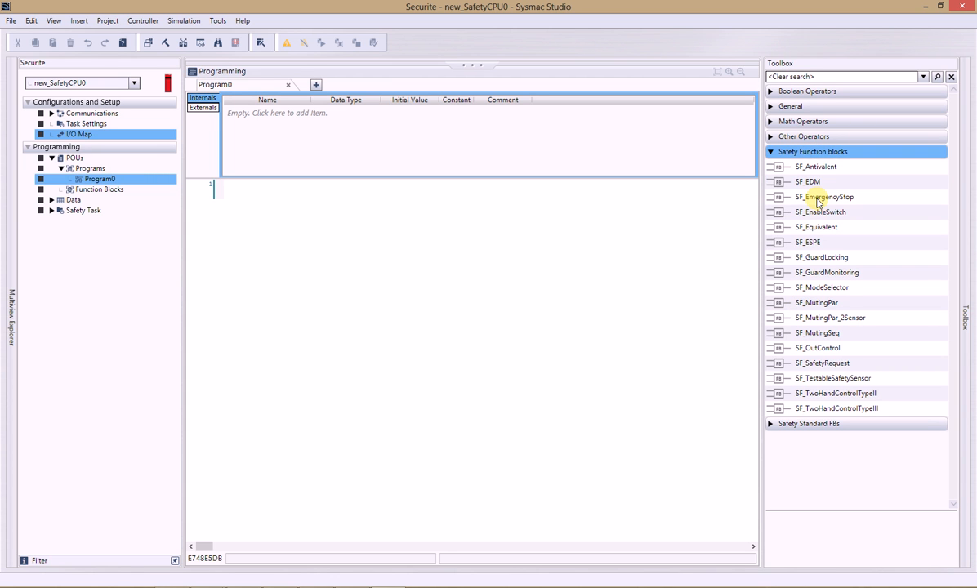
left_click_drag(817, 199, 273, 197)
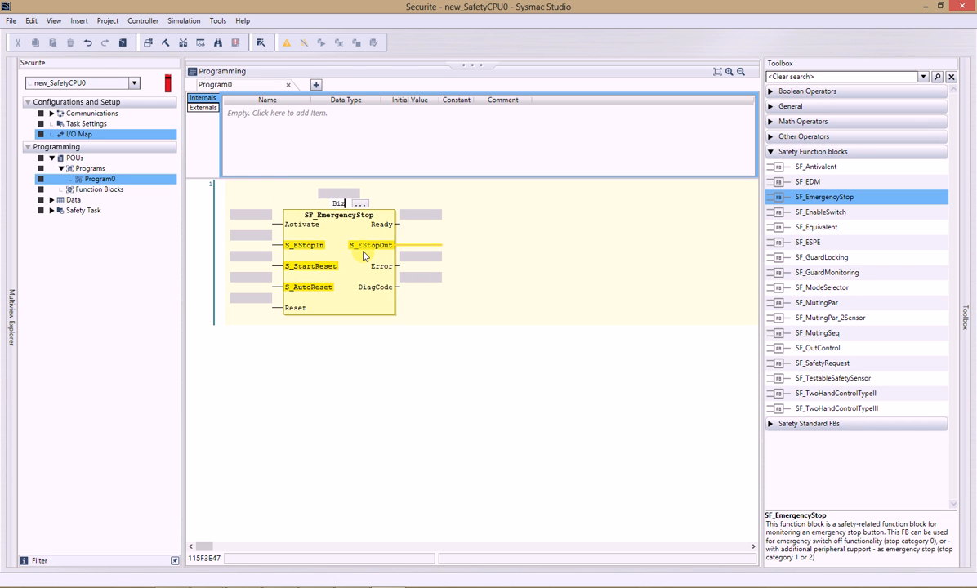
type("BizzEStop")
key("Return")
- Set the Activate input of the BizzEStop block to TRUE
left_click(268, 223)
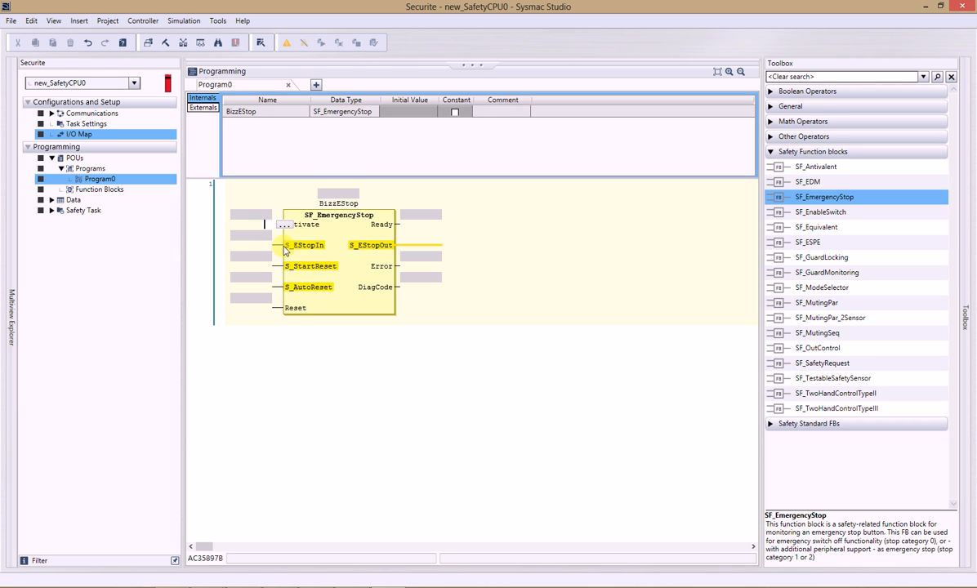
type("TRUE")
key("Return")
- Assign the global variable N3_Si06_BoutonArret to the S_EStopIn input of the BizzEStop block
left_click(268, 245)
left_click(280, 245)
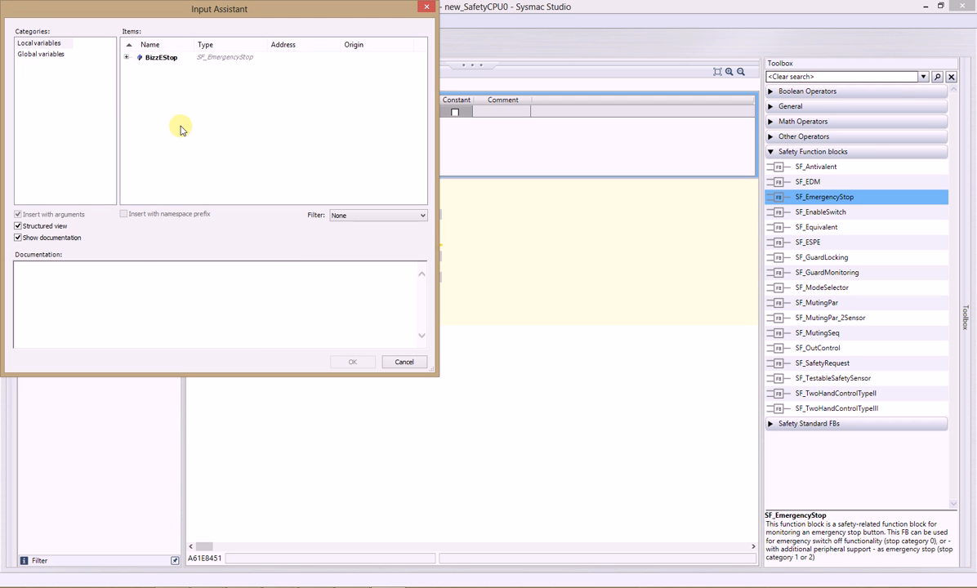
left_click(39, 54)
left_click(127, 57)
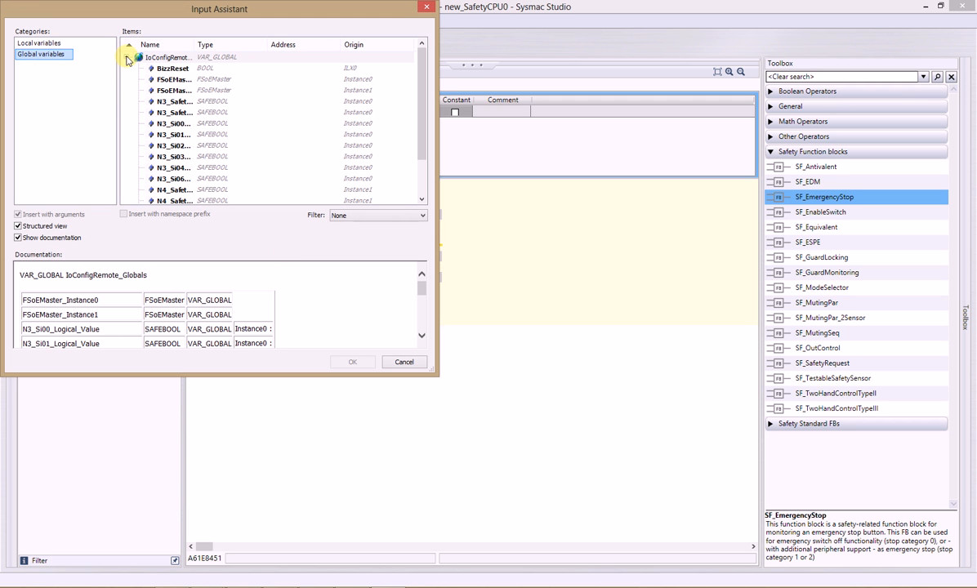
left_click(157, 112)
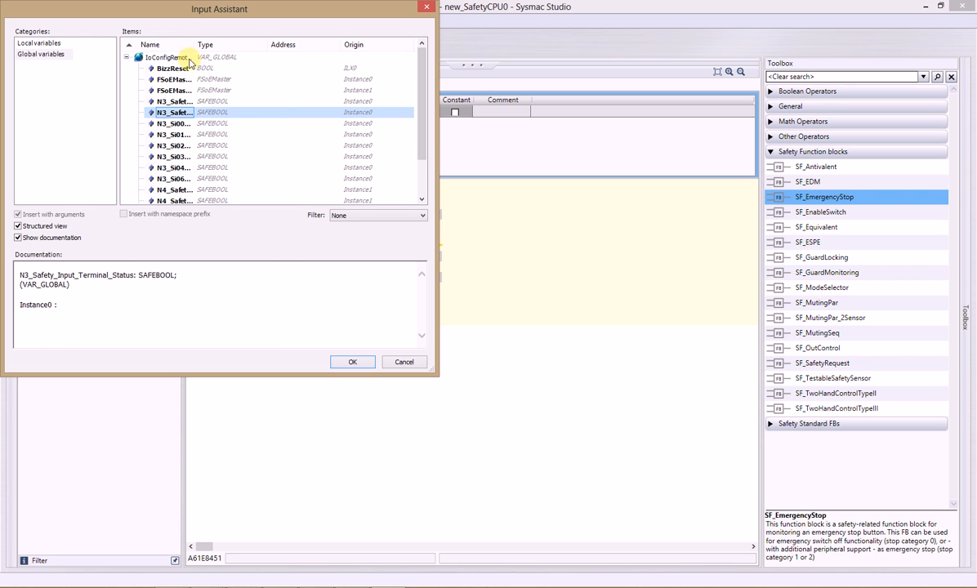
left_click_drag(192, 45, 273, 47)
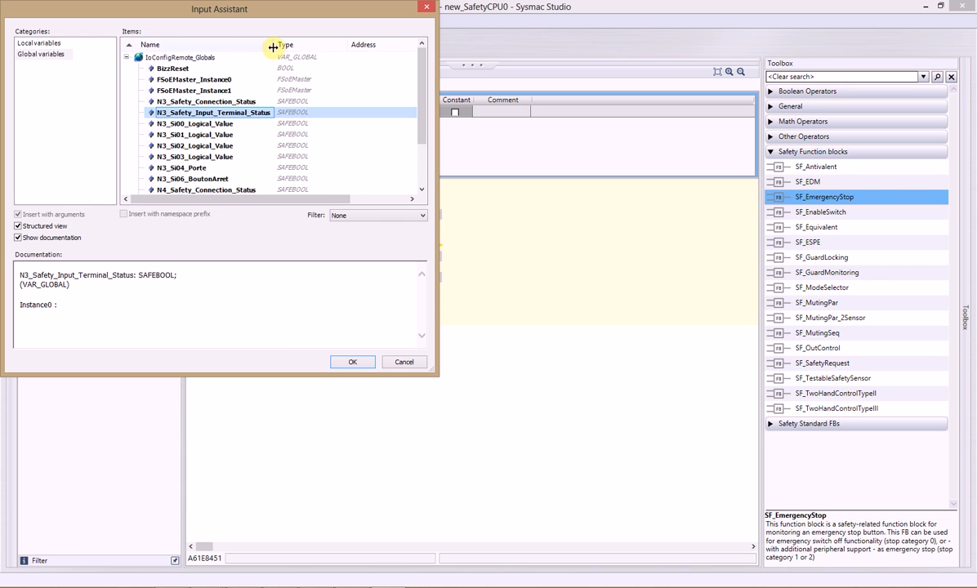
left_click(173, 178)
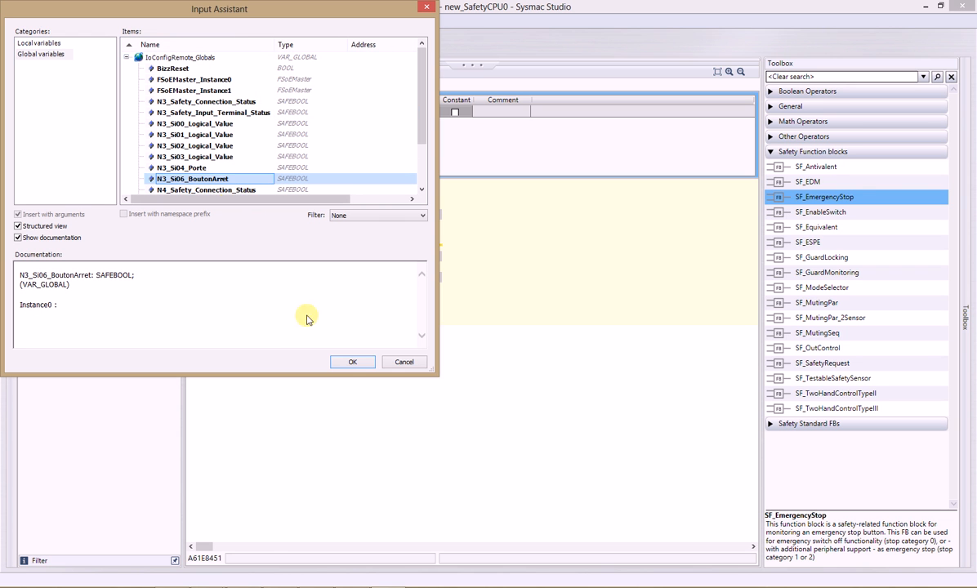
left_click(351, 362)
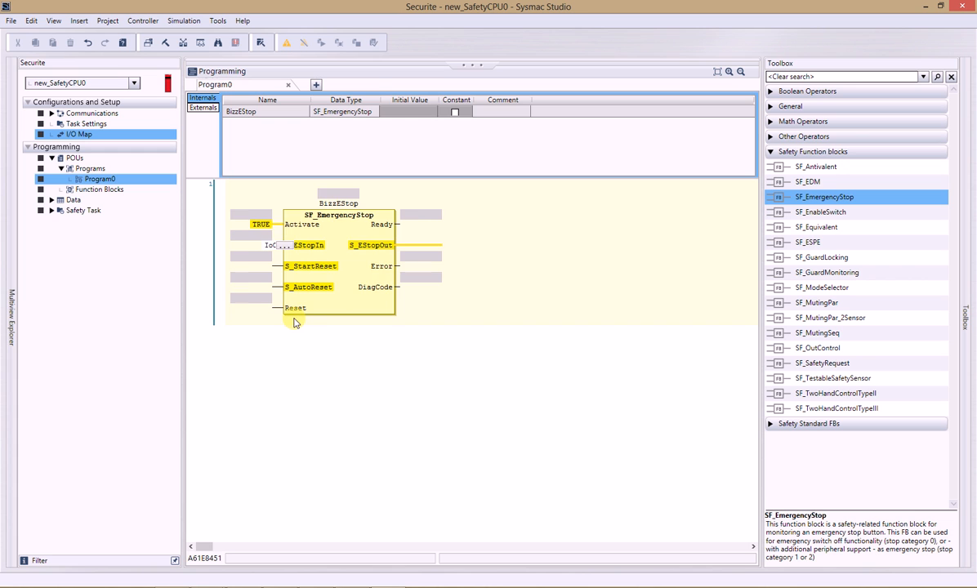
- Set the S_StartReset and S_AutoReset inputs of the BizzEStop block to TRUE
left_click(319, 268)
type("T")
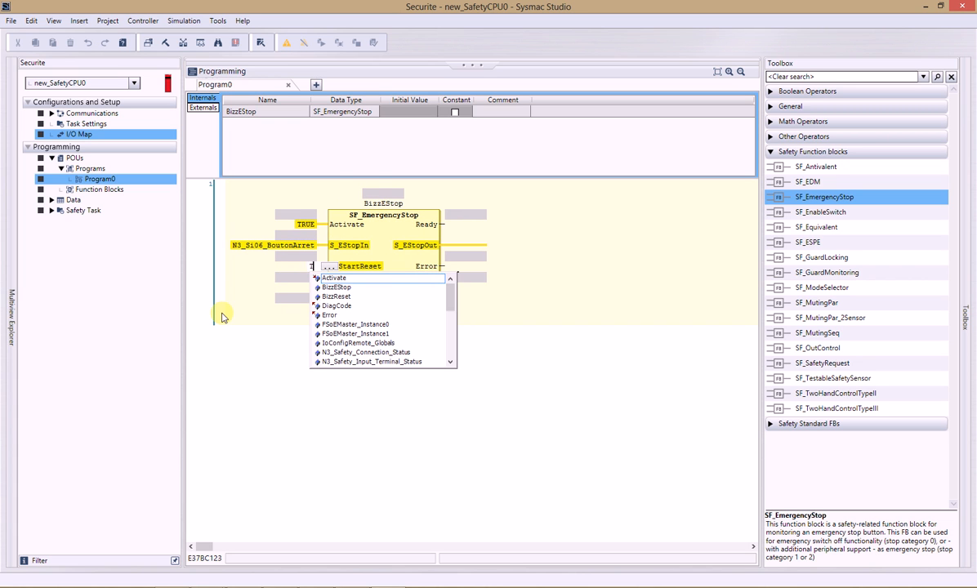
type("rue")
key("Return")
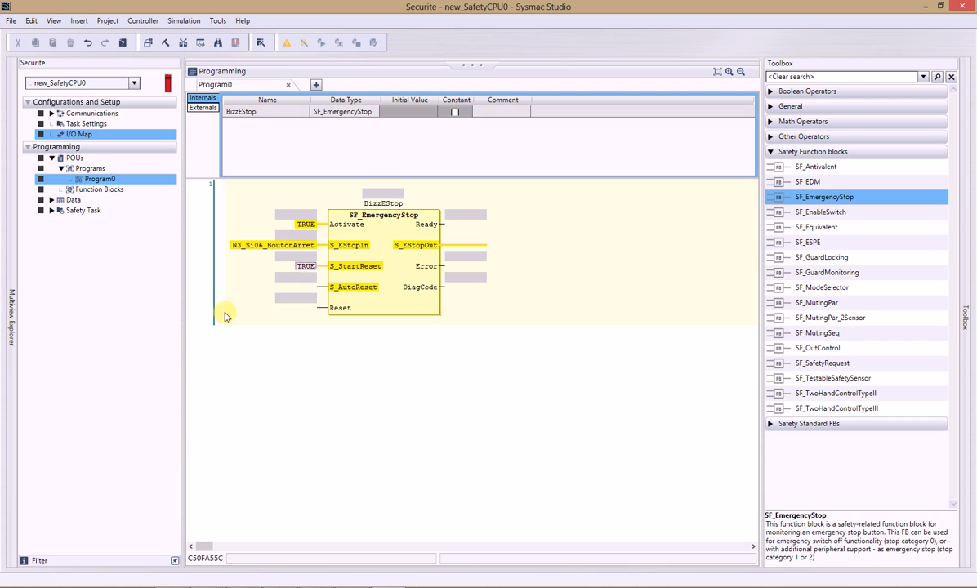
left_click(310, 286)
type("True")
key("Return")
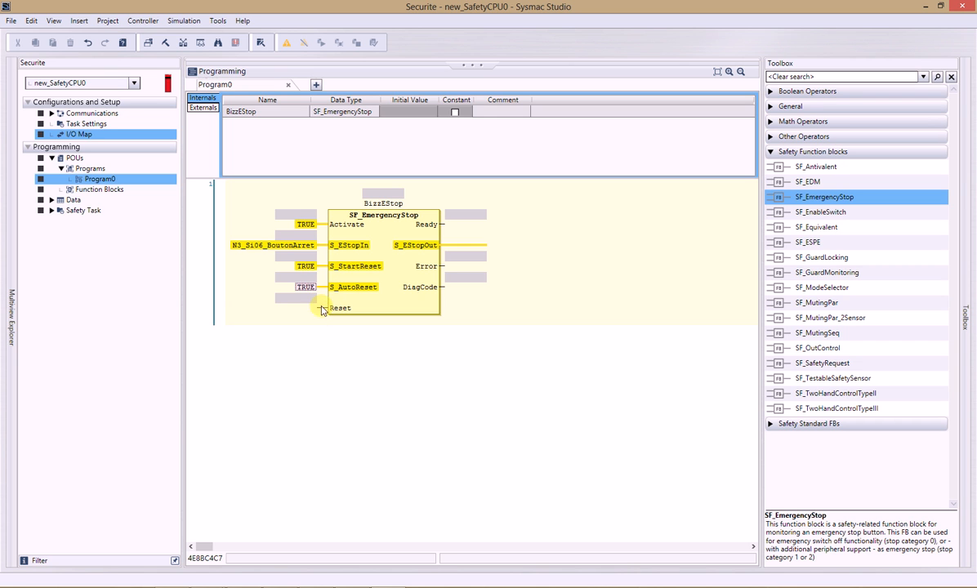
- Change the S_StartReset and S_AutoReset inputs of the BizzEStop block to FALSE
left_click(304, 267)
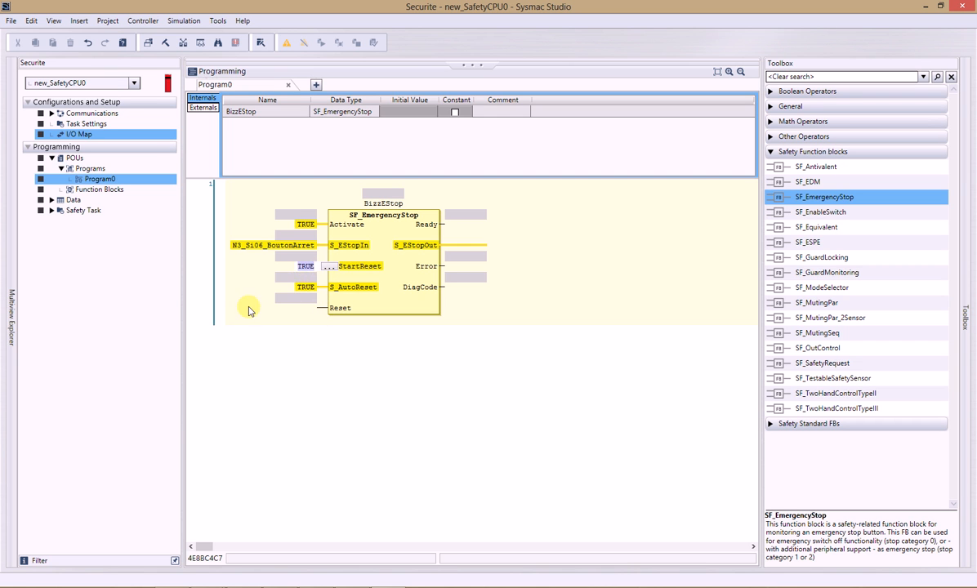
key("BackSpace")
type("FALSE")
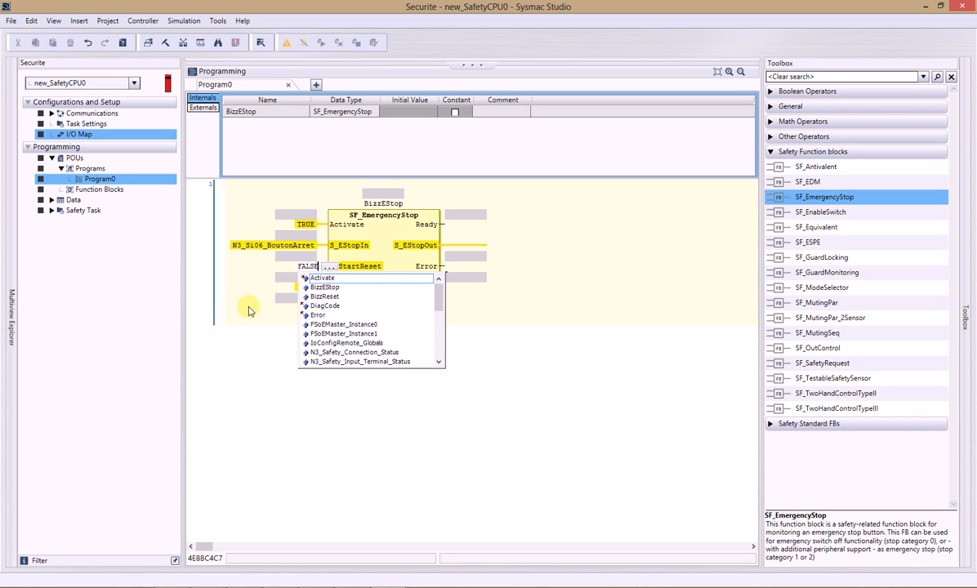
key("Return")
left_click(305, 288)
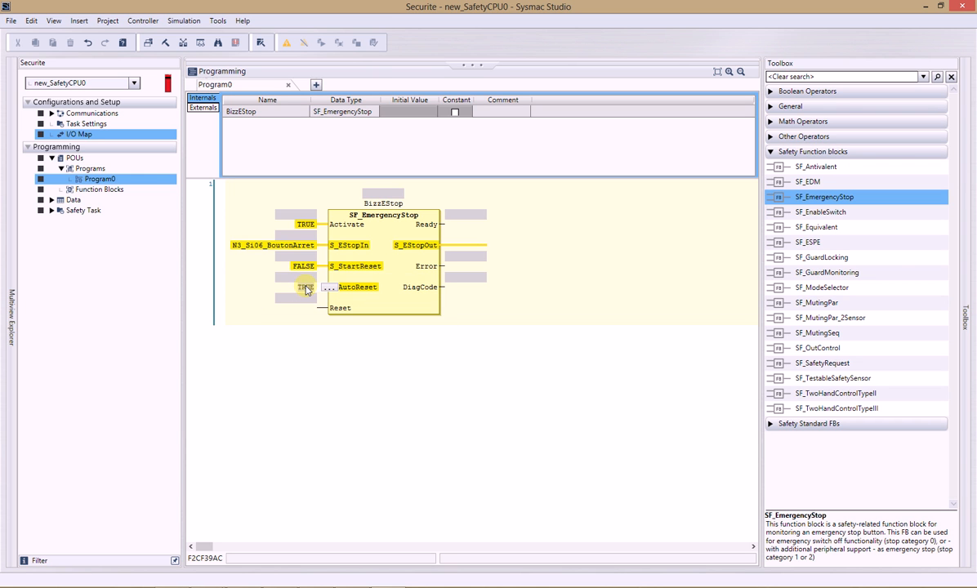
type("FALSE")
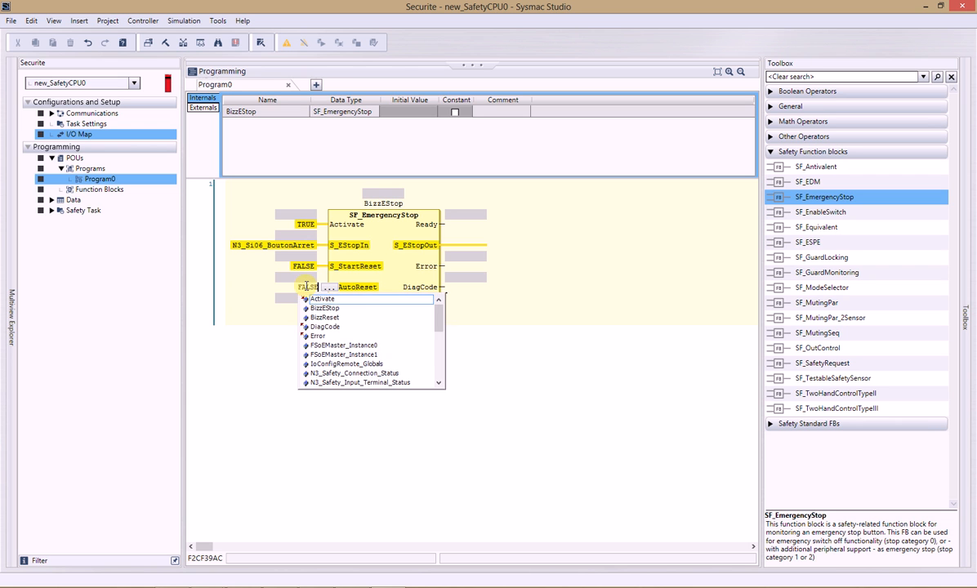
key("Return")
- Assign the variable BizzReset to the Reset input of the BizzEStop block
left_click(310, 315)
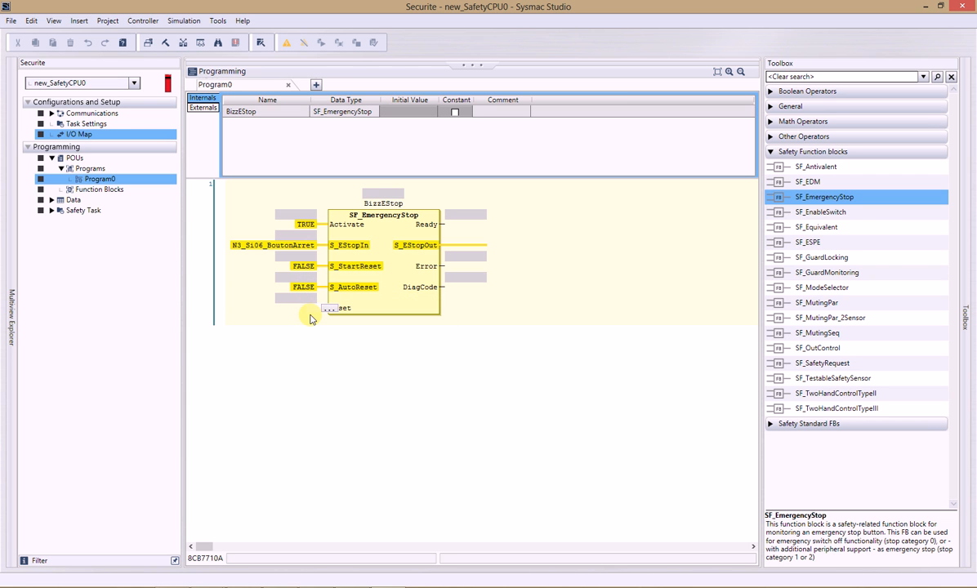
type("Bi")
key("Down")
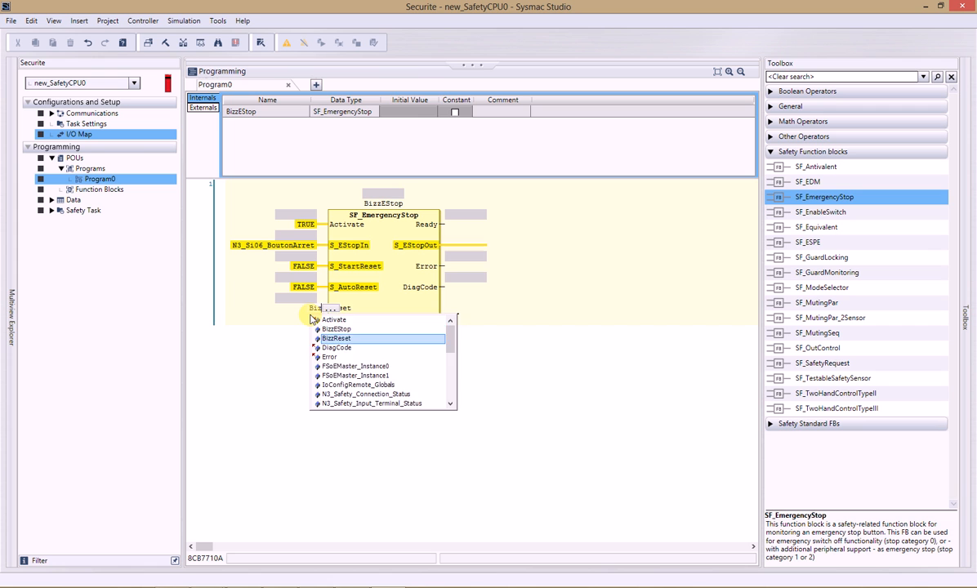
key("Return")
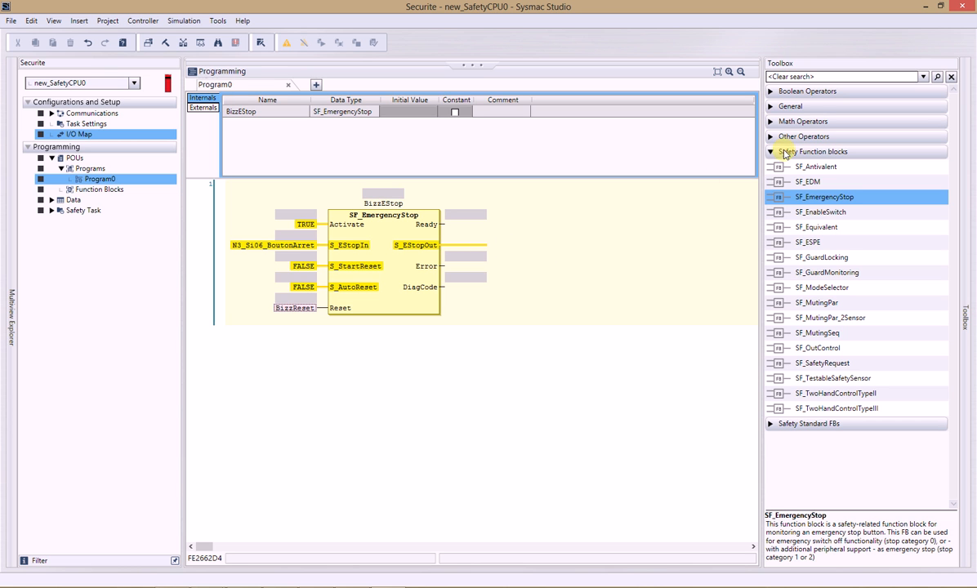
- Add an Assignment element to the S_EStopOut output of the BizzEStop block and open its variable name for editing
left_click(770, 107)
left_click_drag(783, 121, 442, 248)
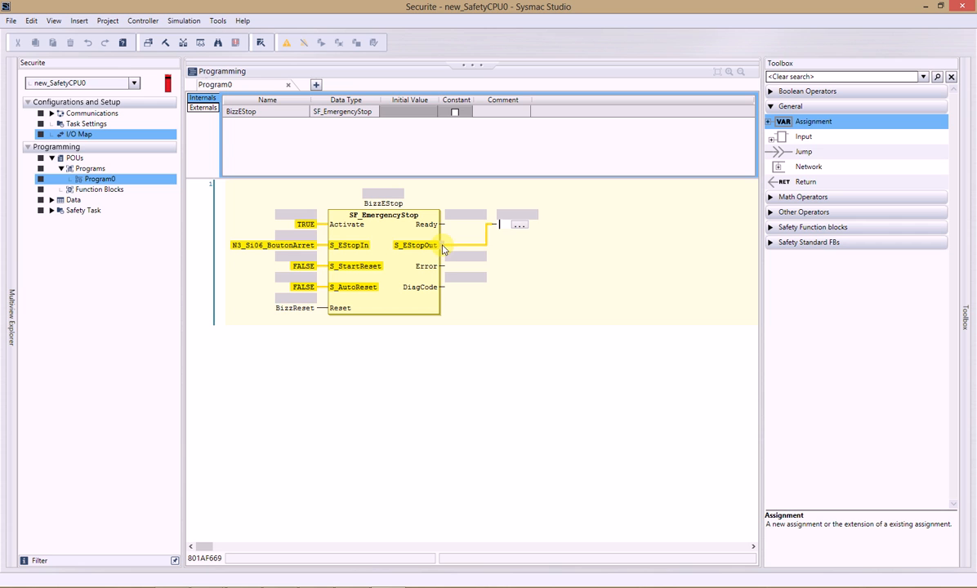
left_click(516, 229)
- Try to enter the output variable name on the S_EStopOut assignment, committing it as N
type("N3_Safety_Connection_Status&")
key("BackSpace")
key("BackSpace")
key("BackSpace")
key("BackSpace")
key("BackSpace")
key("BackSpace")
key("BackSpace")
key("BackSpace")
key("BackSpace")
key("BackSpace")
key("BackSpace")
key("BackSpace")
key("BackSpace")
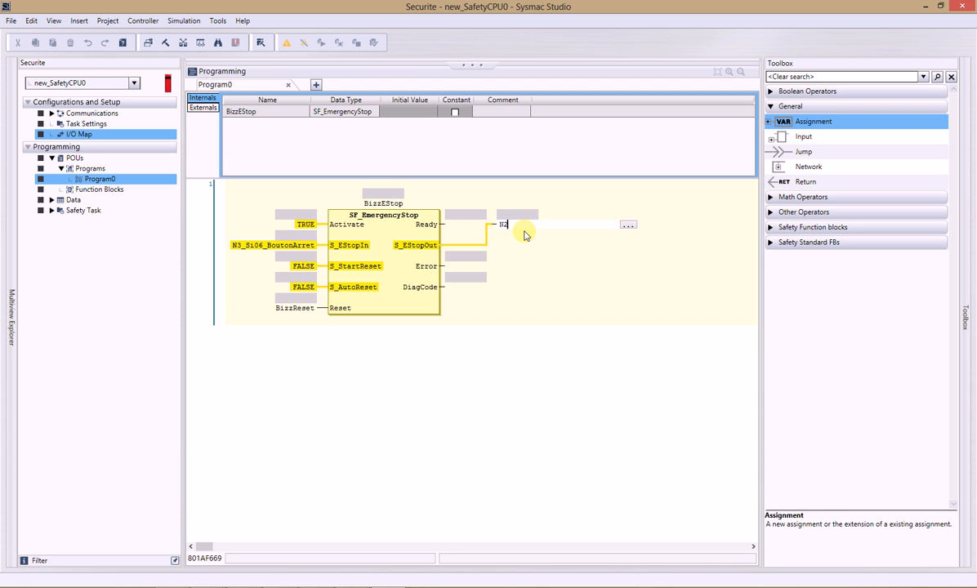
key("Return")
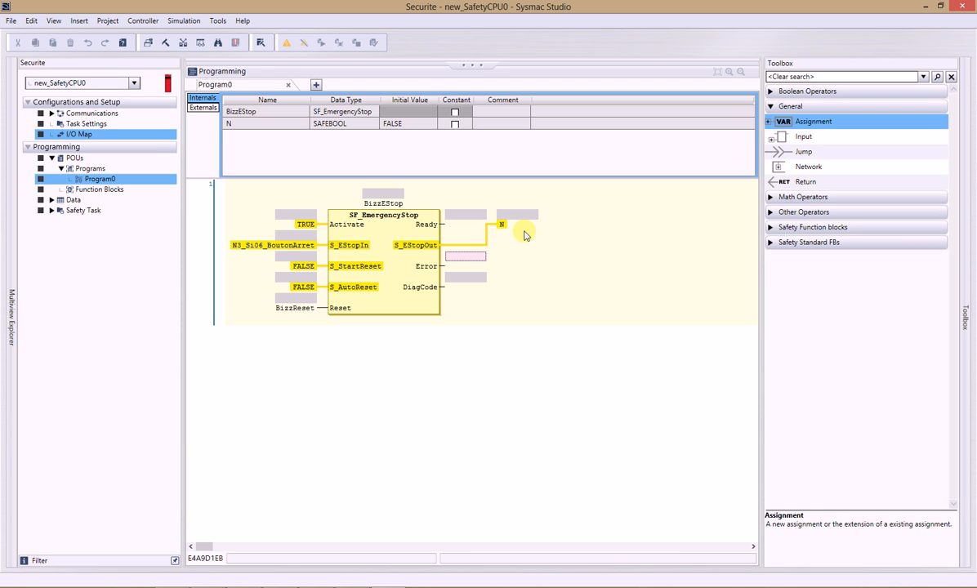
- Assign the global variable N4_So02_KM to the S_EStopOut output of the BizzEStop block, using the Input Assistant
left_click(501, 225)
left_click(502, 226)
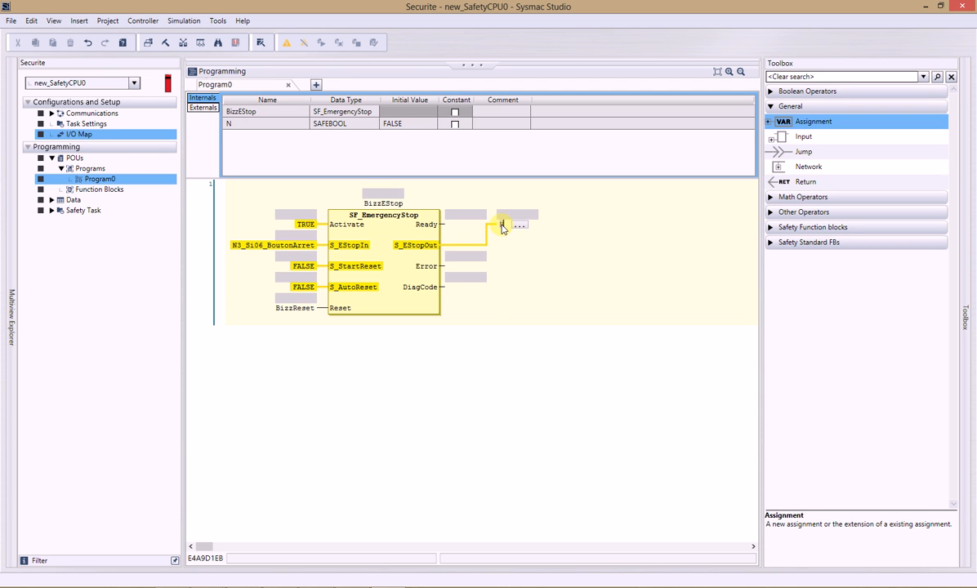
left_click(520, 228)
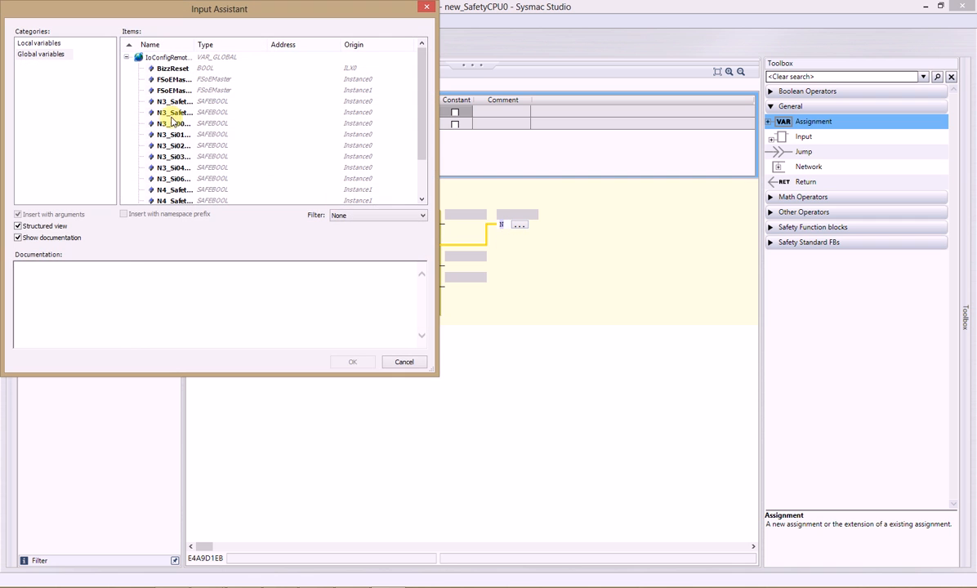
left_click(167, 134)
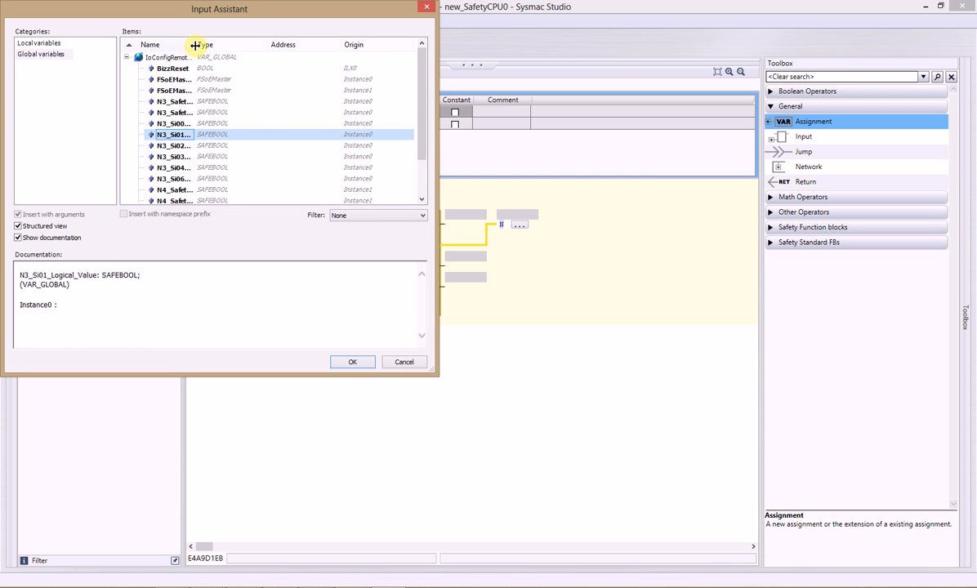
left_click_drag(194, 44, 274, 44)
scroll(193, 160, "down", 2)
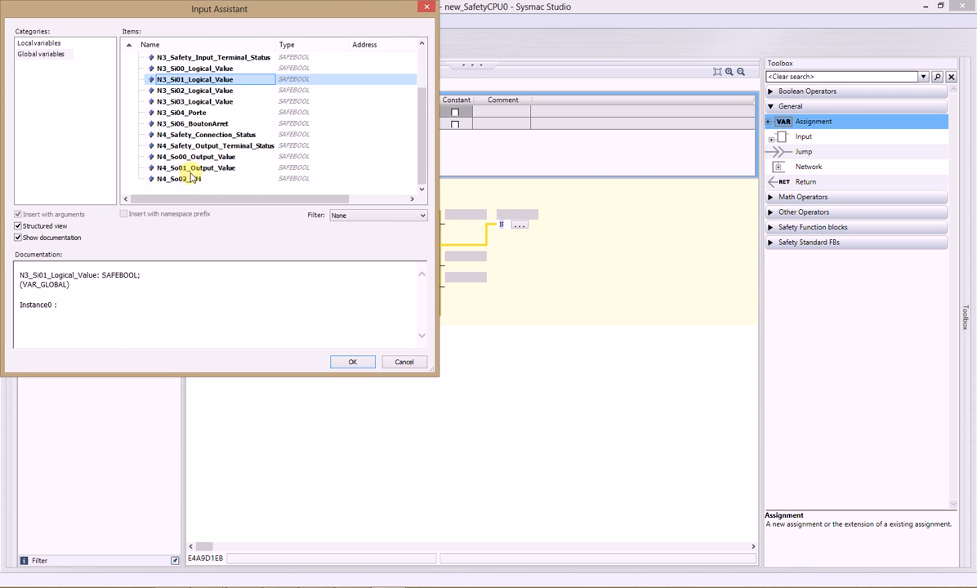
left_click(191, 178)
left_click(352, 362)
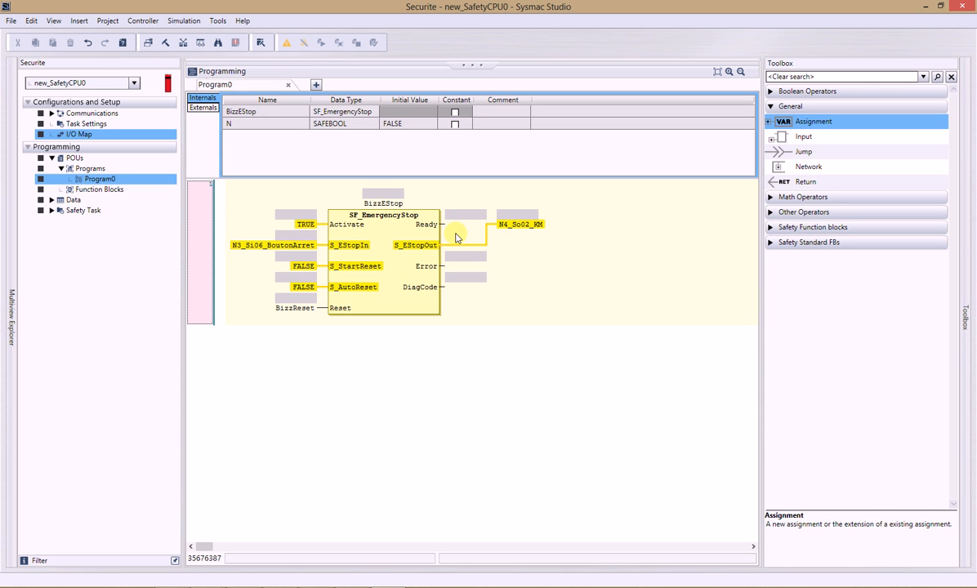
- Switch the project device to new_Controller_0 and go online with it
left_click(134, 83)
left_click(127, 95)
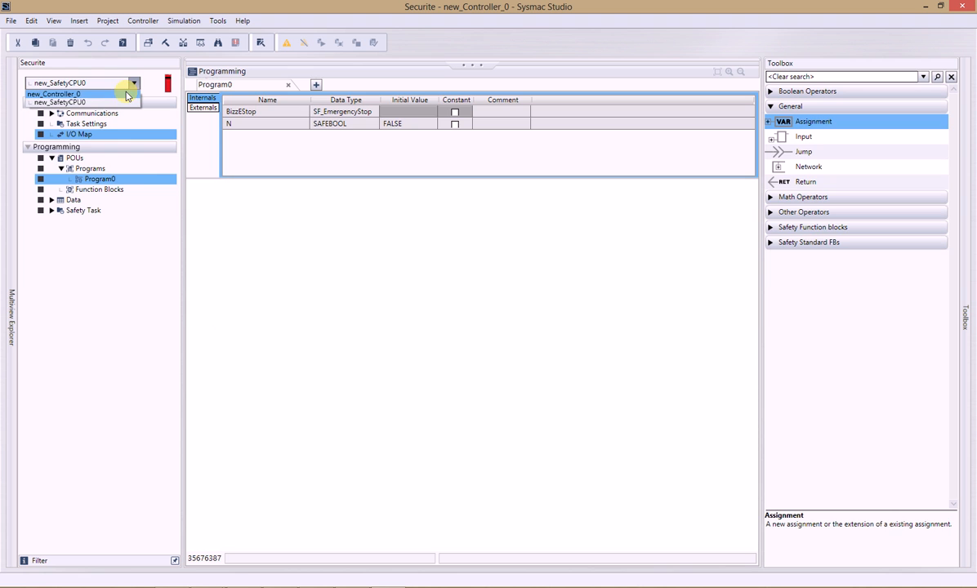
left_click(303, 43)
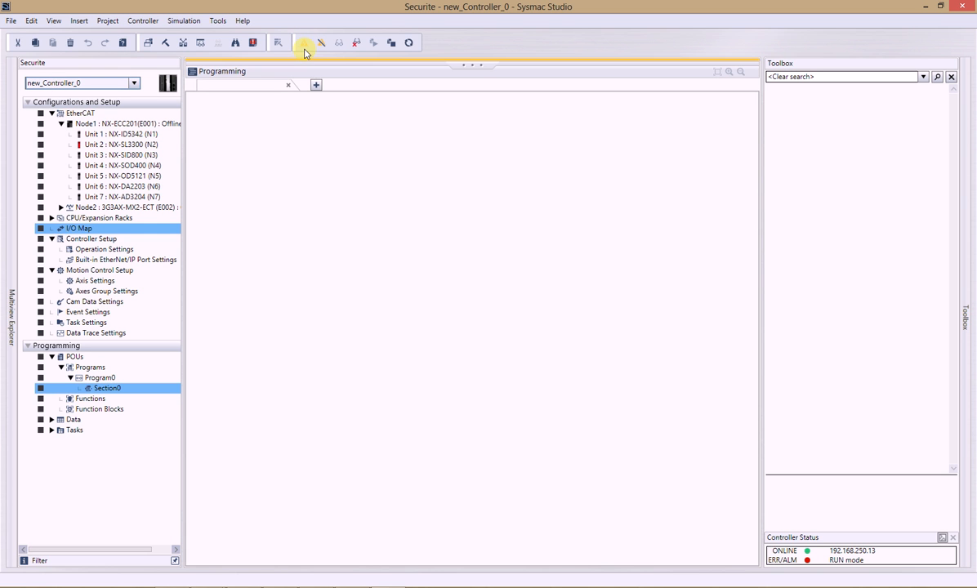
- Try to transfer the NJ301 project to the controller through synchronization, allowing the change to PROGRAM mode
left_click(407, 43)
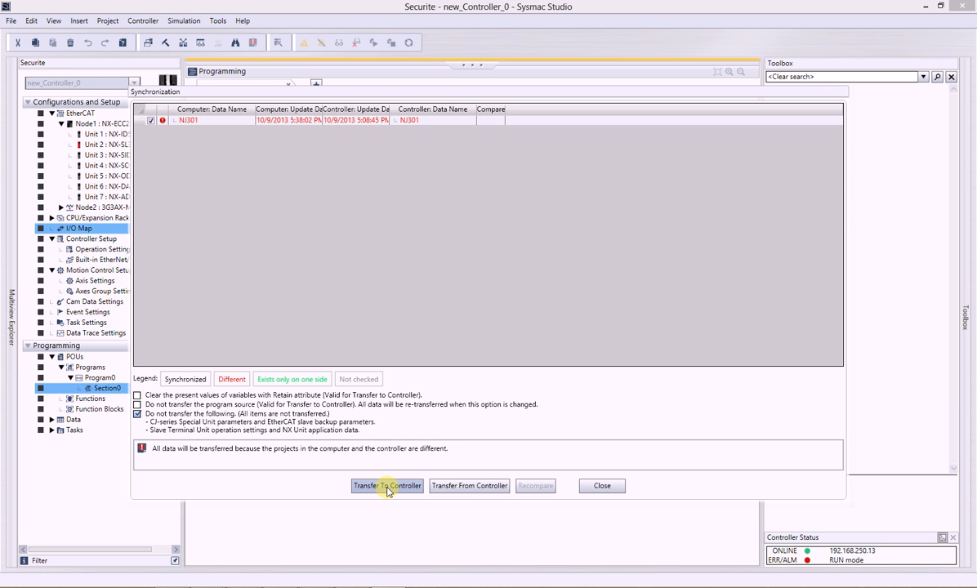
left_click(390, 489)
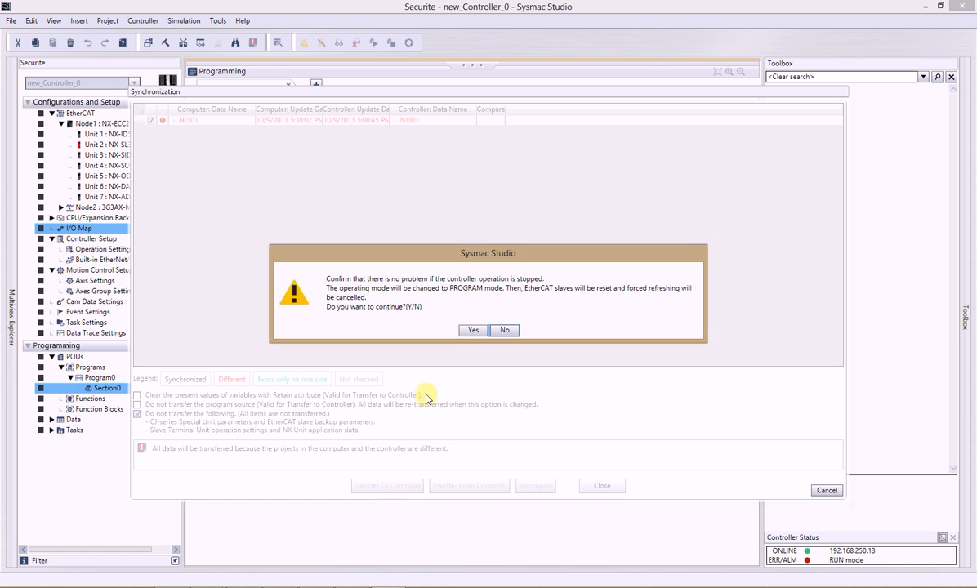
left_click(478, 331)
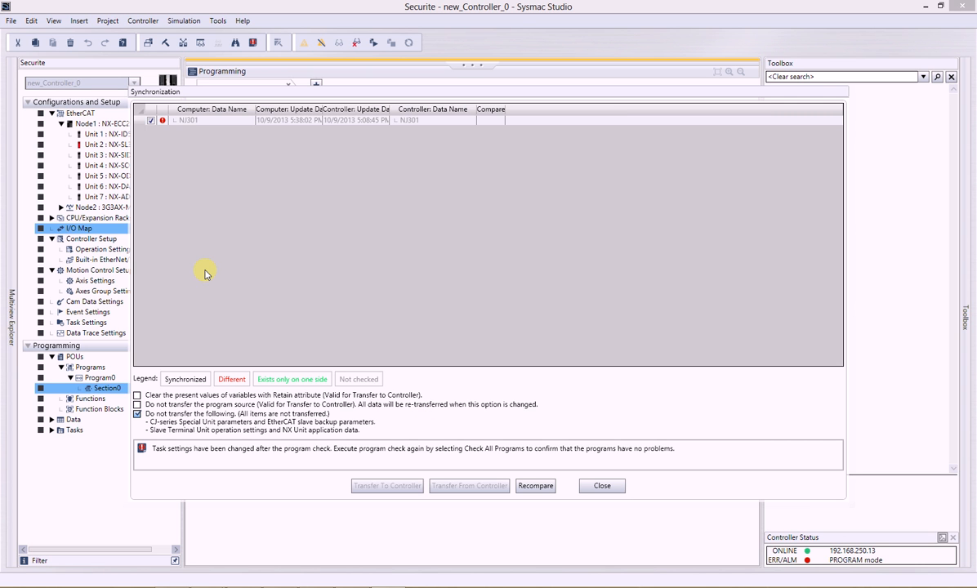
left_click(604, 488)
- Go offline from the controller and rebuild all of its programs
left_click(322, 42)
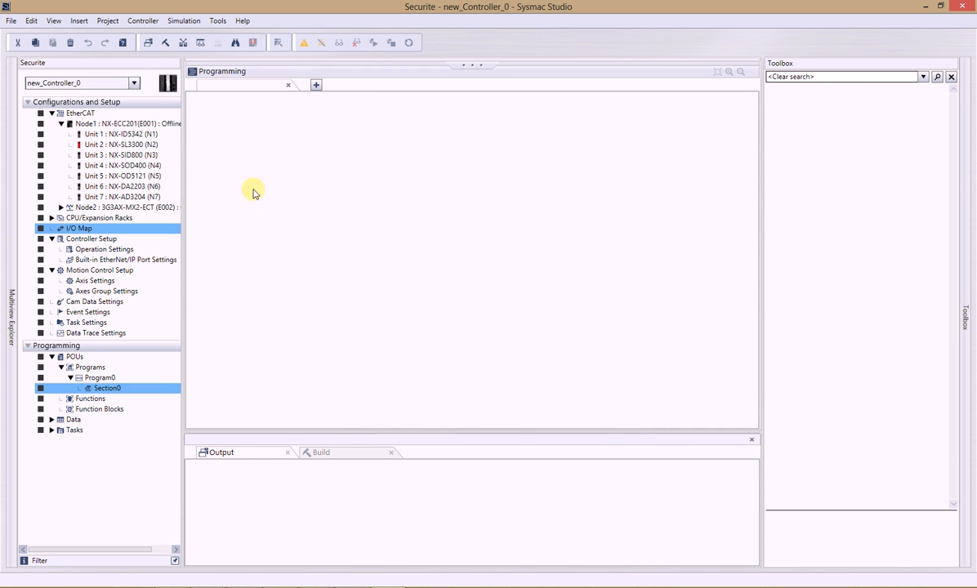
left_click(106, 21)
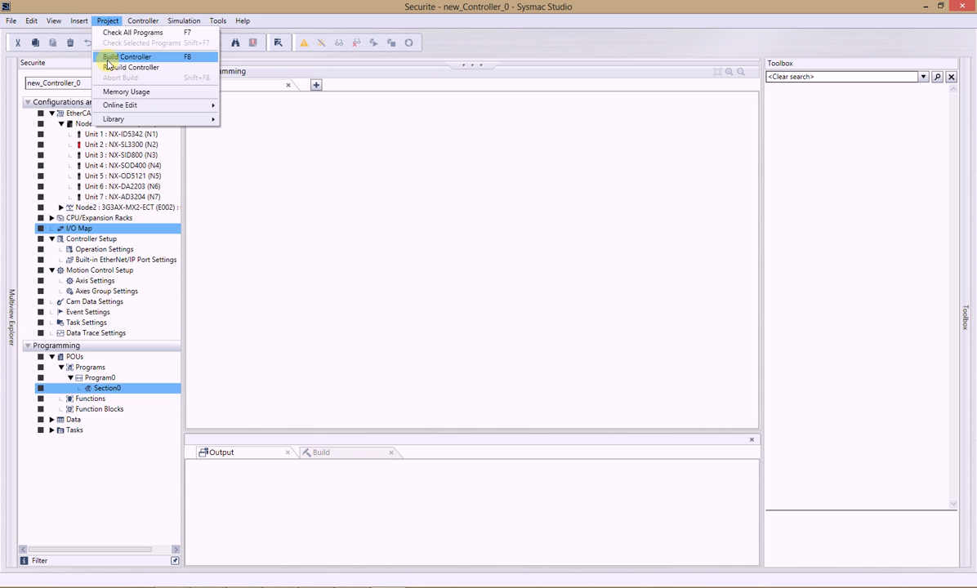
left_click(114, 67)
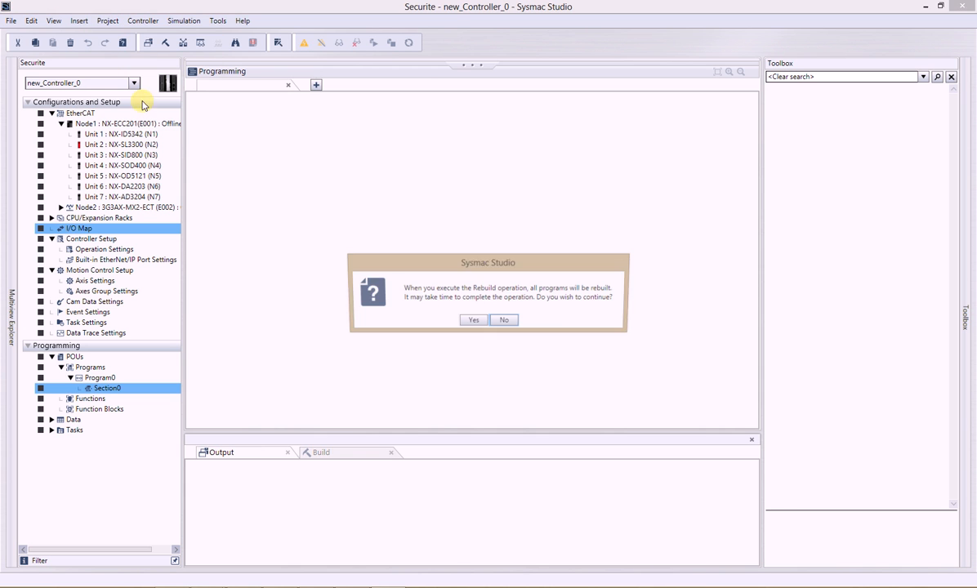
left_click(472, 321)
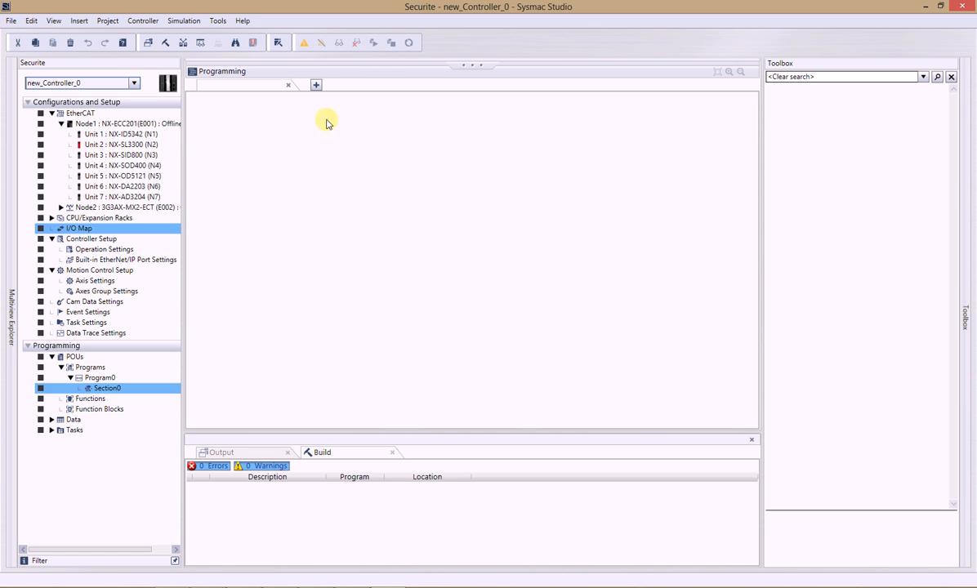
- Go online again, transfer the whole NJ301 project to the controller, and recompare the computer and controller data
left_click(304, 48)
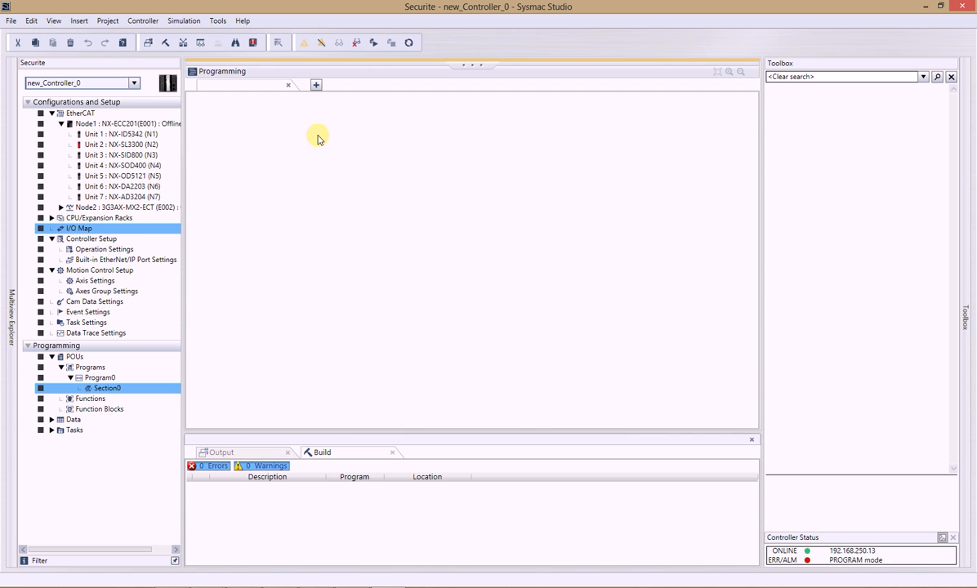
left_click(411, 43)
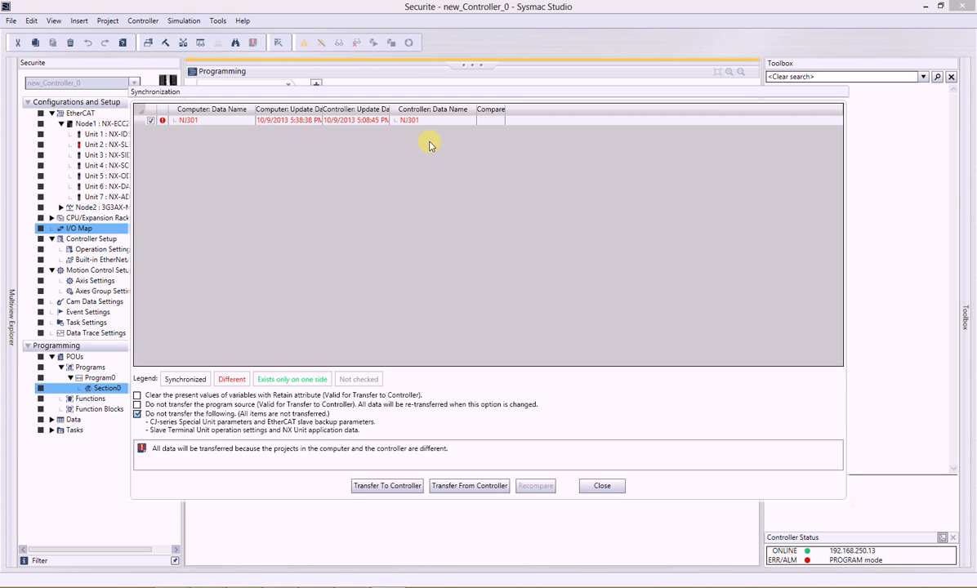
left_click(384, 485)
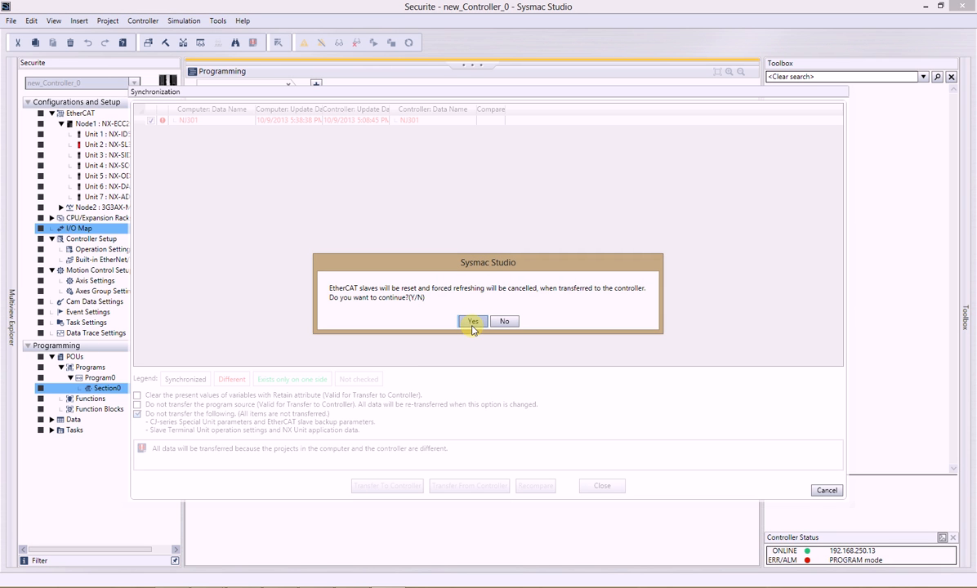
left_click(471, 321)
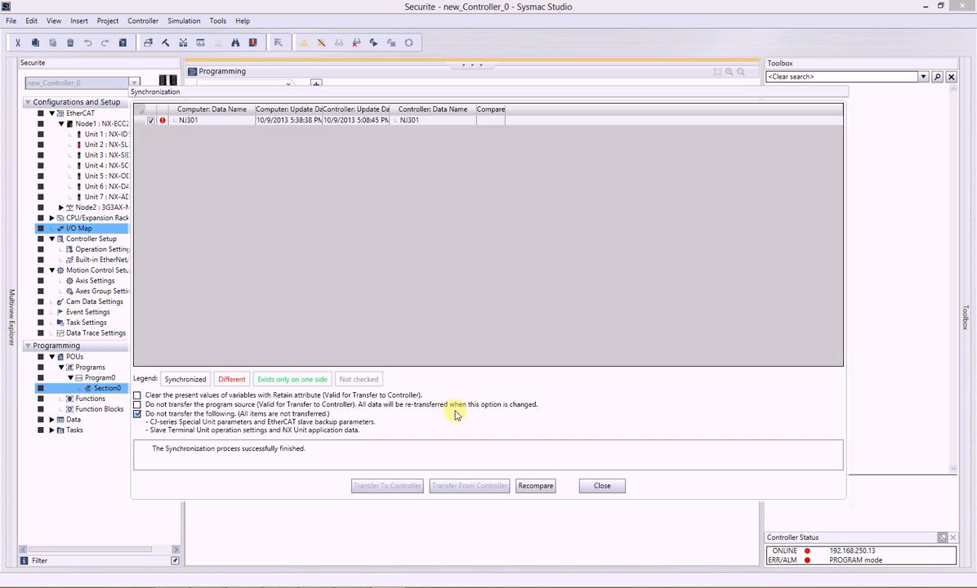
left_click(531, 489)
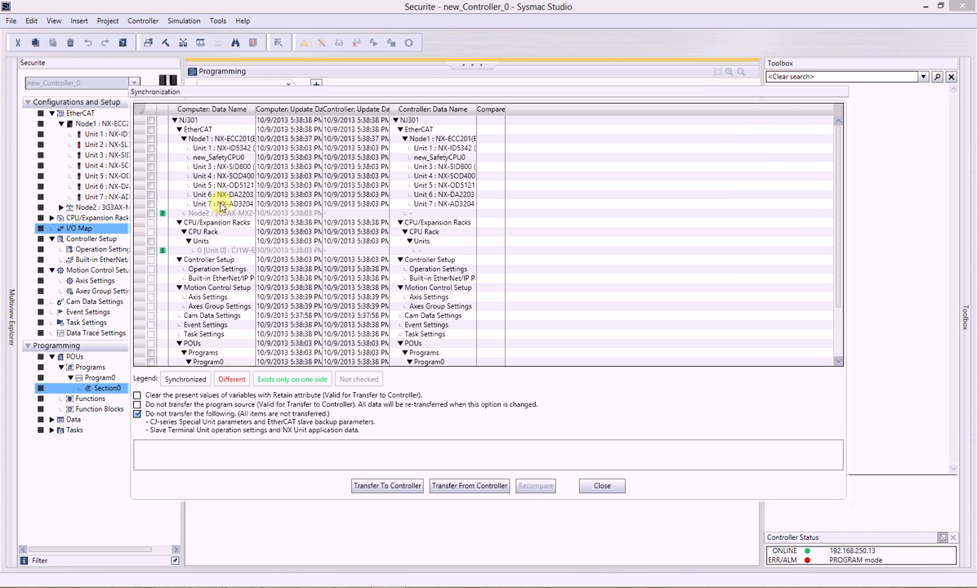
left_click(593, 486)
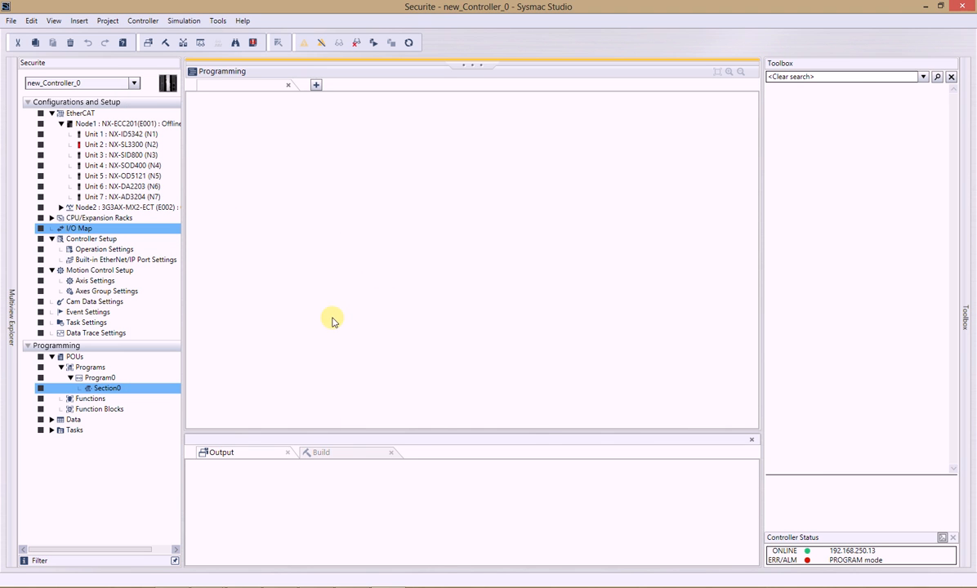
- Switch the project device to new_SafetyCPU0 and open its Program0
left_click(133, 82)
left_click(120, 103)
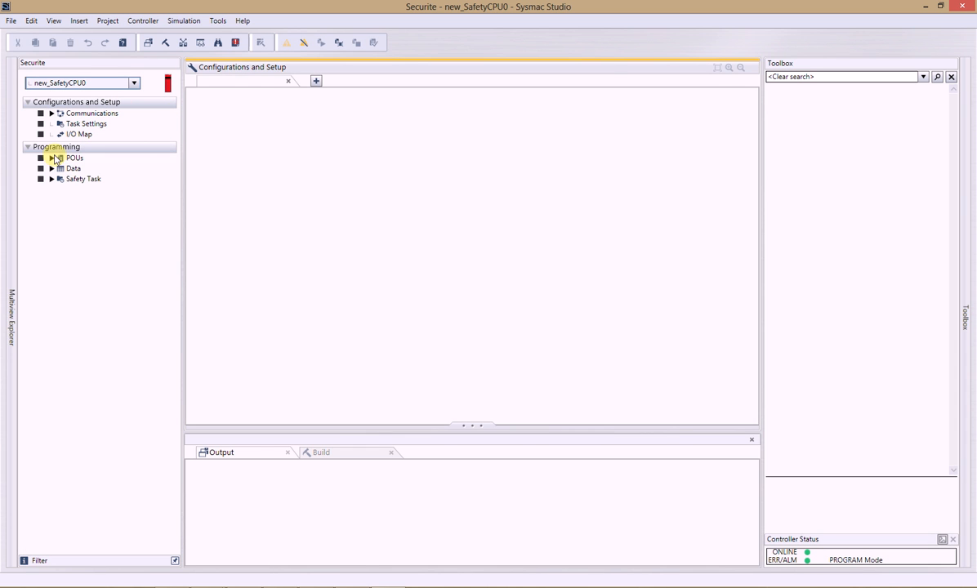
left_click(51, 158)
left_click(60, 169)
double_click(78, 179)
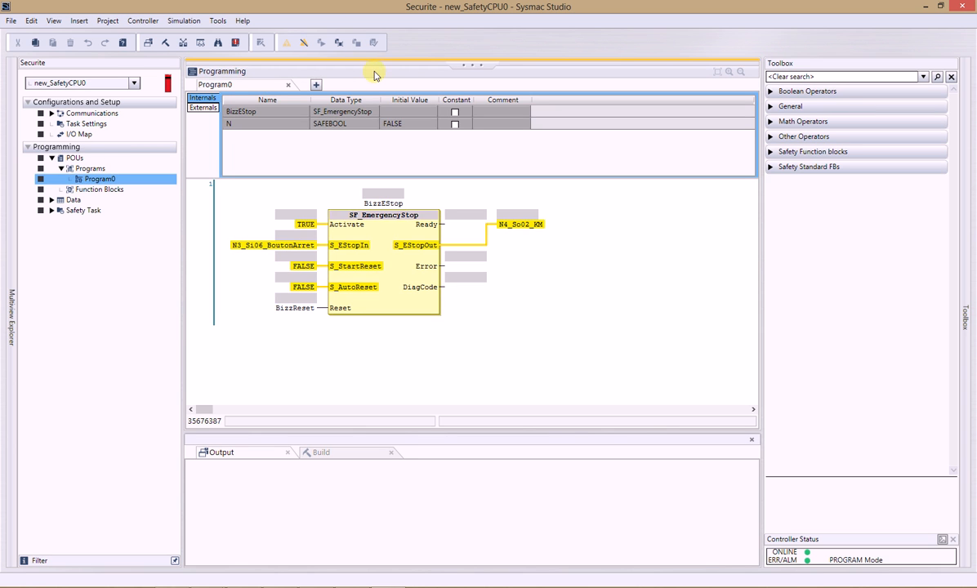
- Put the safety CPU into DEBUG mode and download the safety application to it, confirming machine safety is ensured
left_click(339, 43)
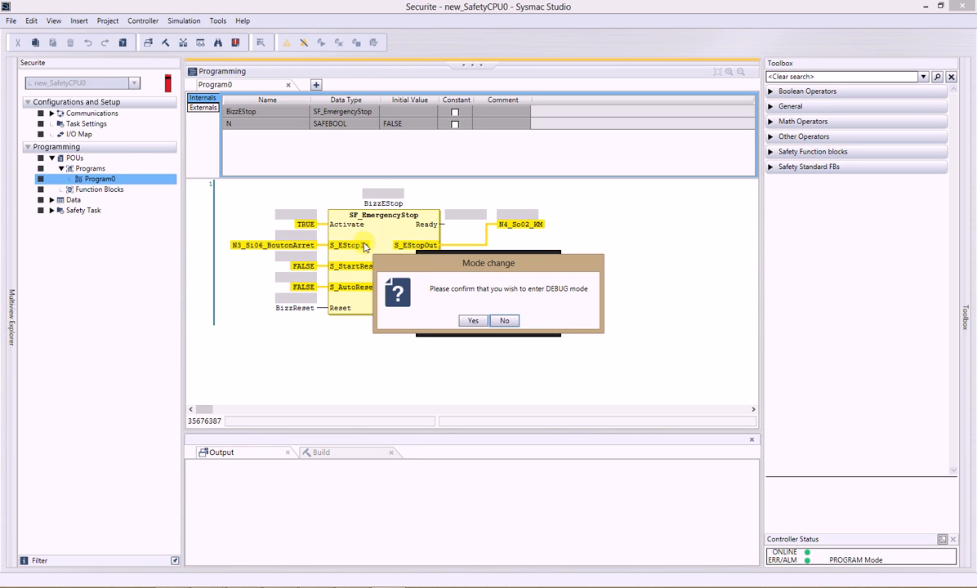
left_click(471, 320)
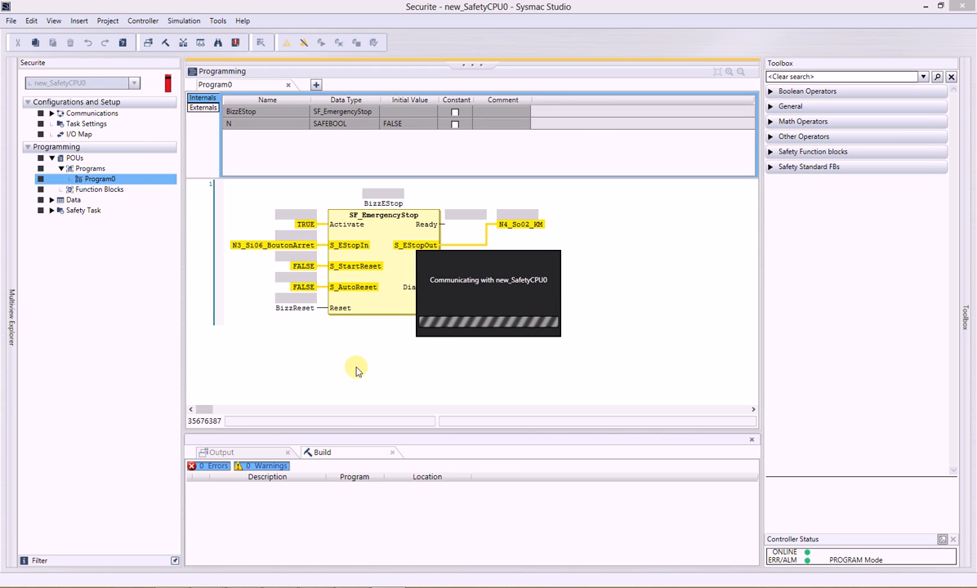
left_click(539, 373)
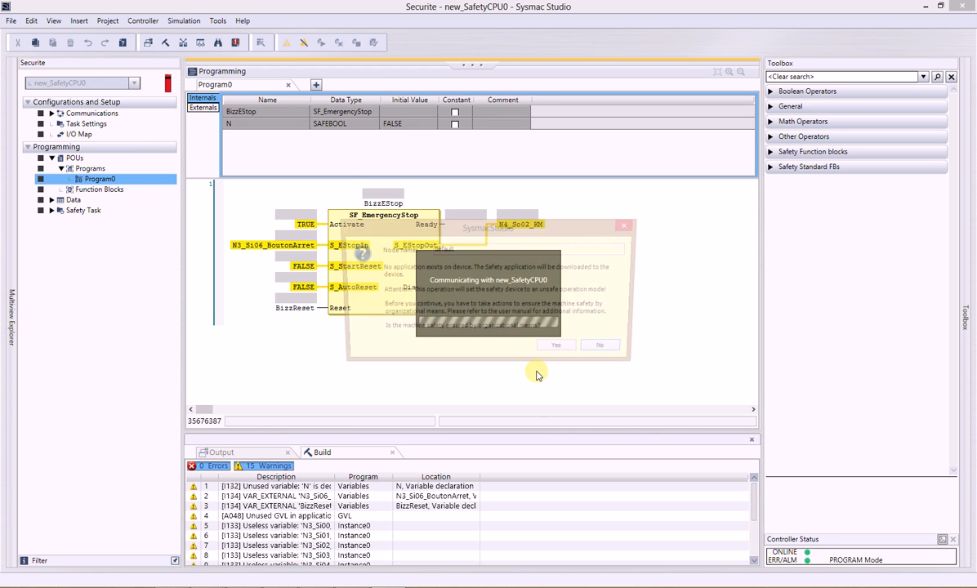
left_click(556, 351)
left_click(546, 337)
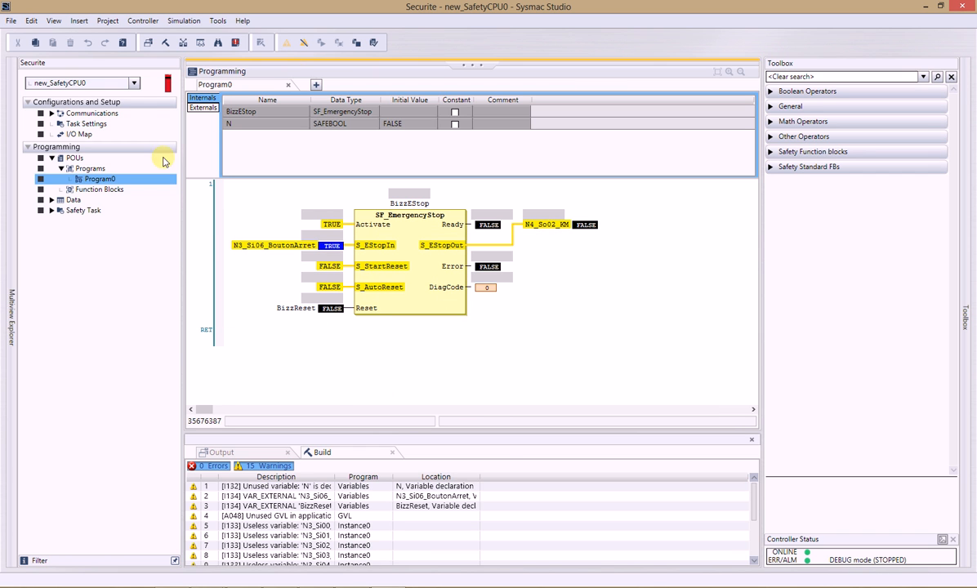
- Start debug execution of the safety program on new_SafetyCPU0
left_click(138, 22)
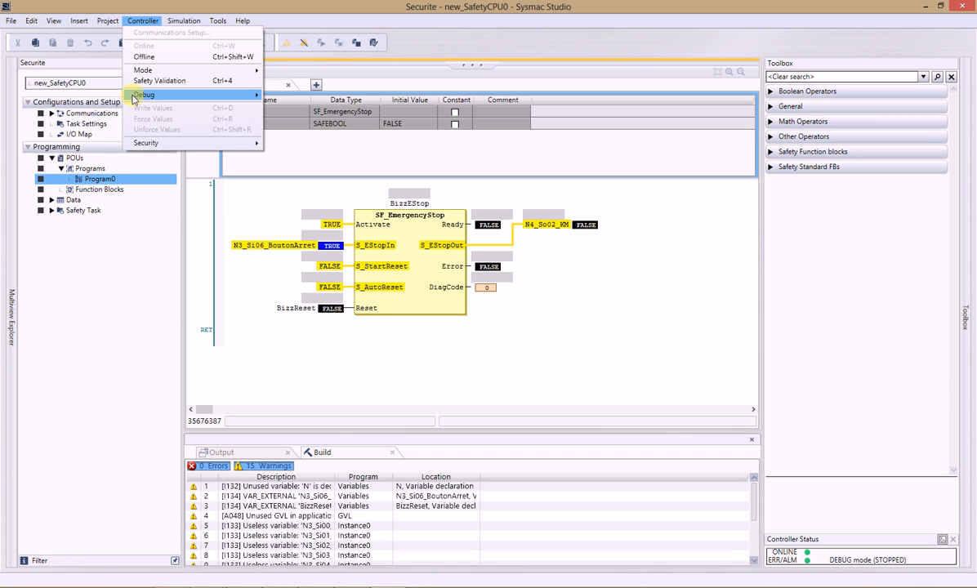
mouse_move(137, 95)
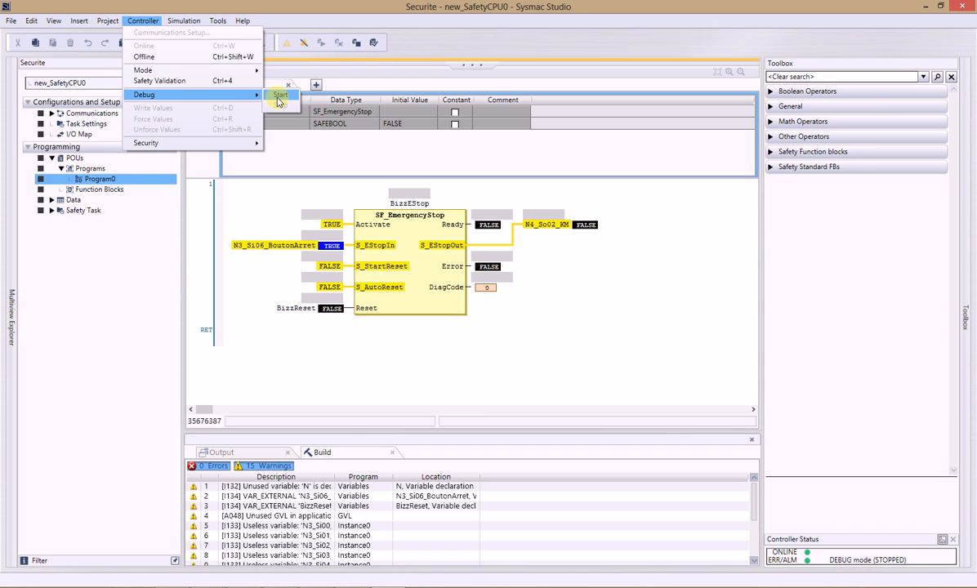
left_click(279, 97)
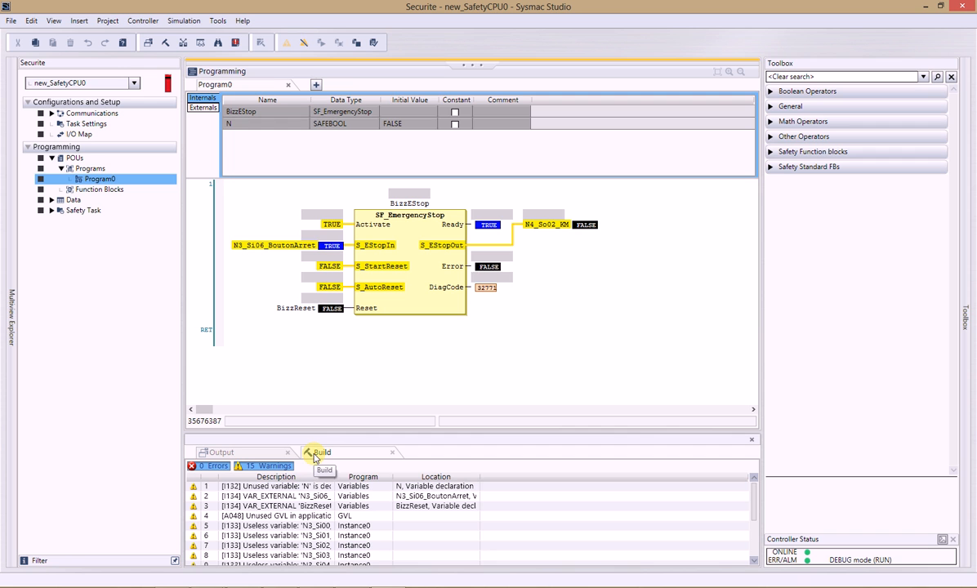
- Open the Watch1 table and add the variable N3_Si02_Logical_Value to it
left_click(52, 22)
left_click(59, 43)
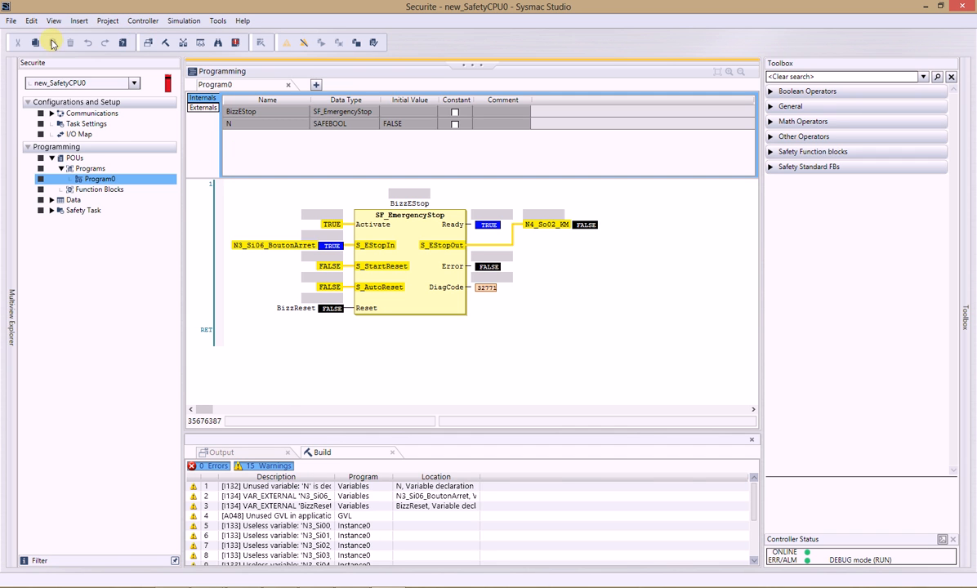
left_click(233, 476)
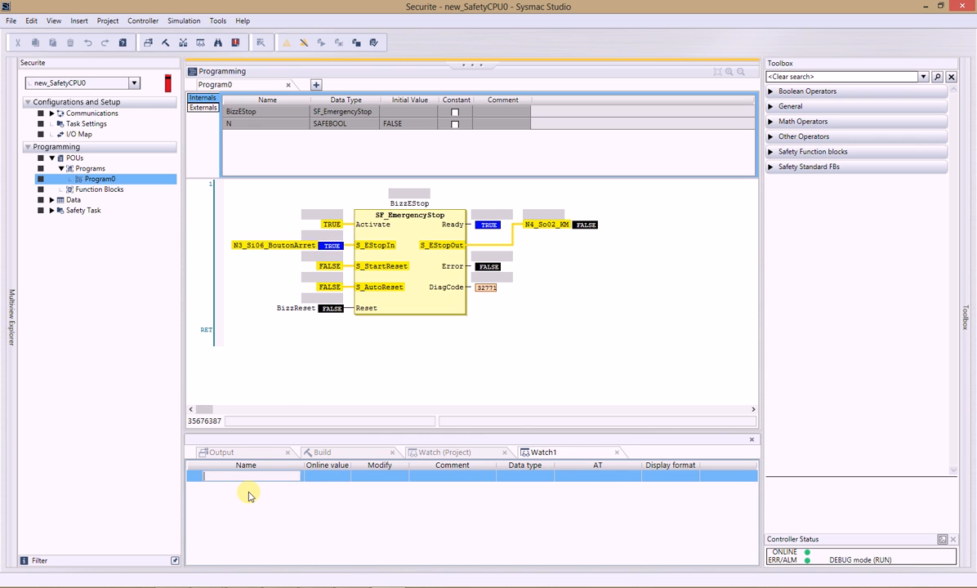
type("N")
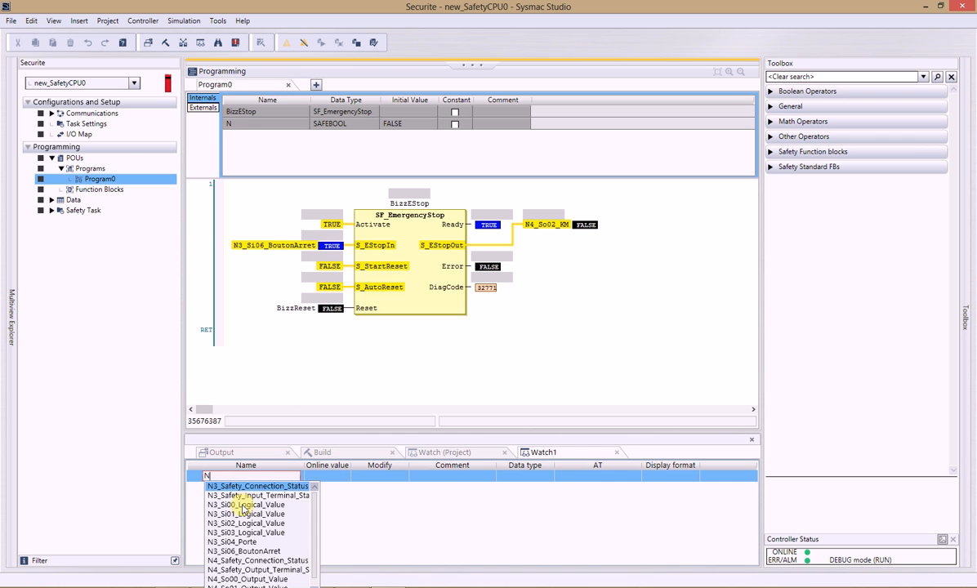
left_click(233, 523)
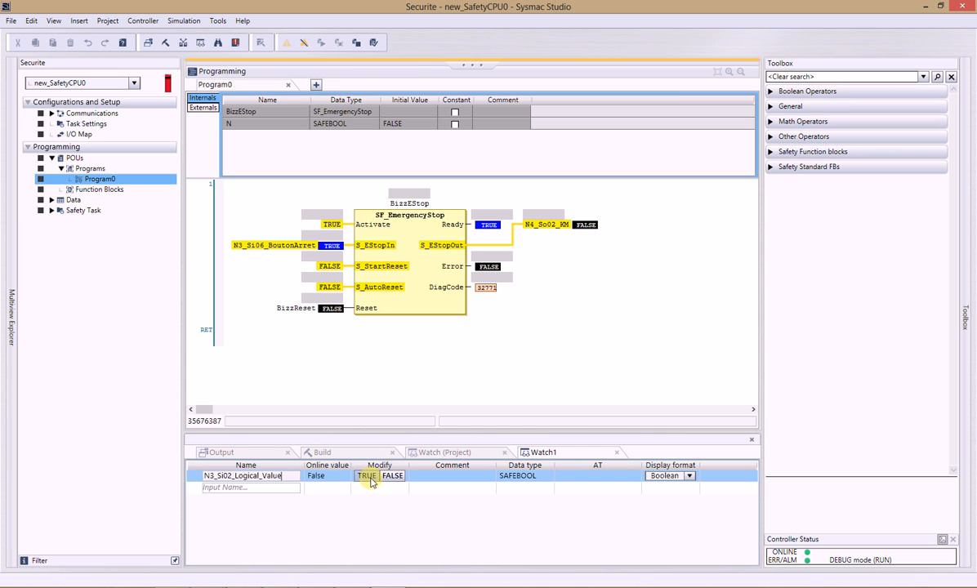
- Add the variable BizzReset to the Watch1 table of the safety CPU
right_click(343, 480)
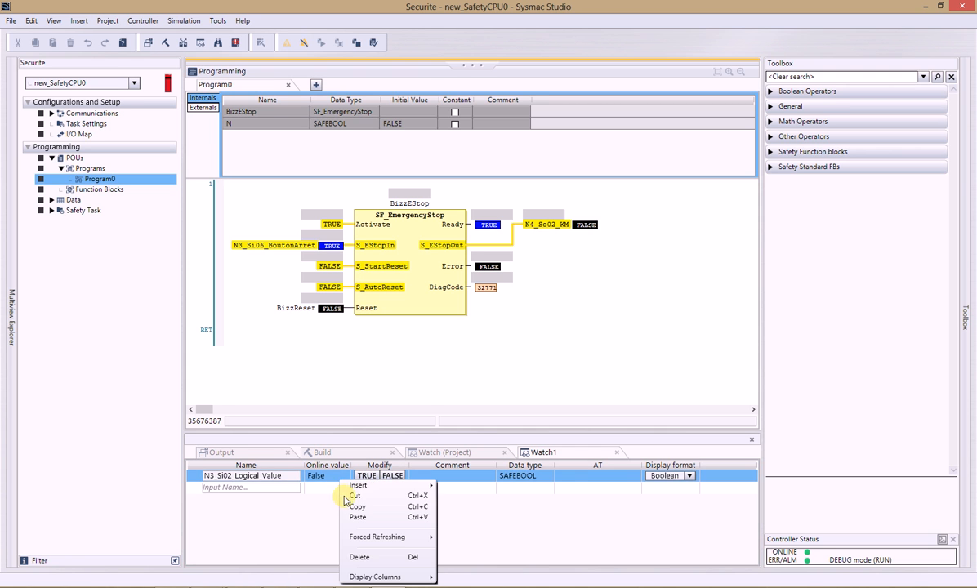
left_click(247, 487)
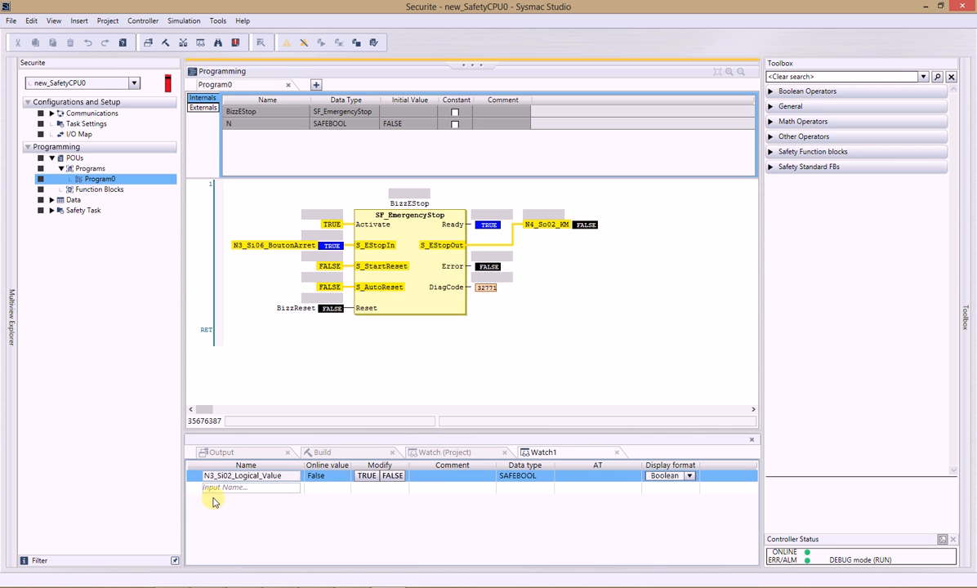
left_click(211, 487)
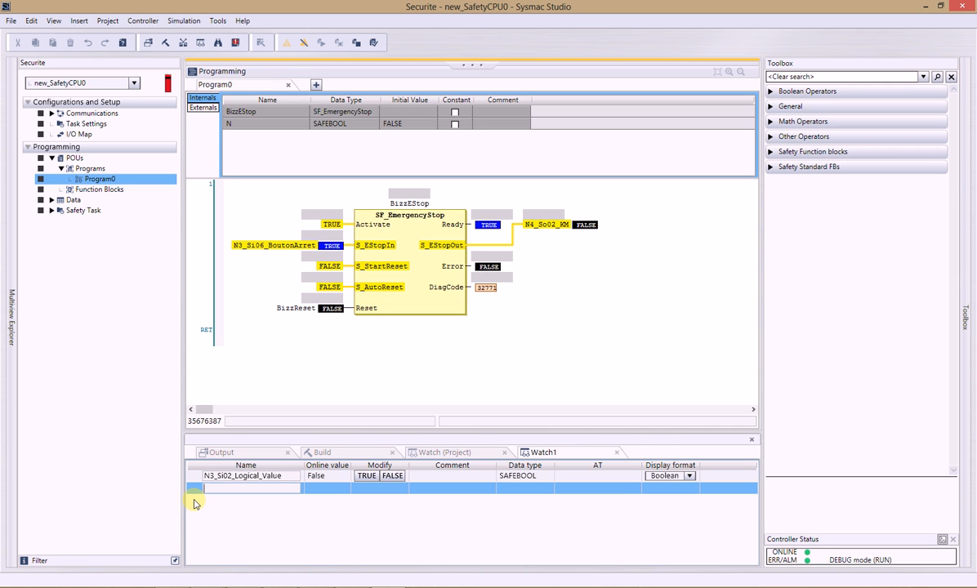
type("Bizz")
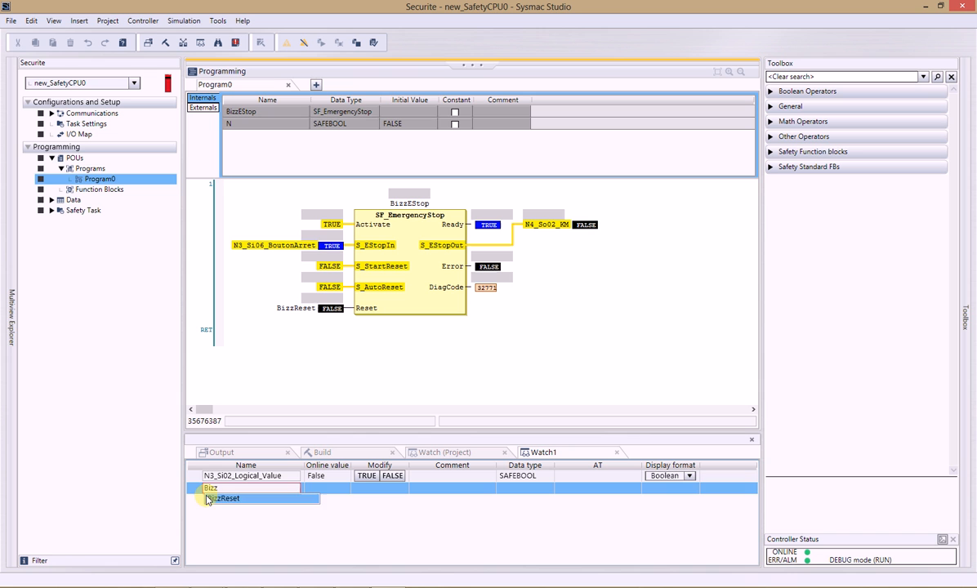
left_click(211, 498)
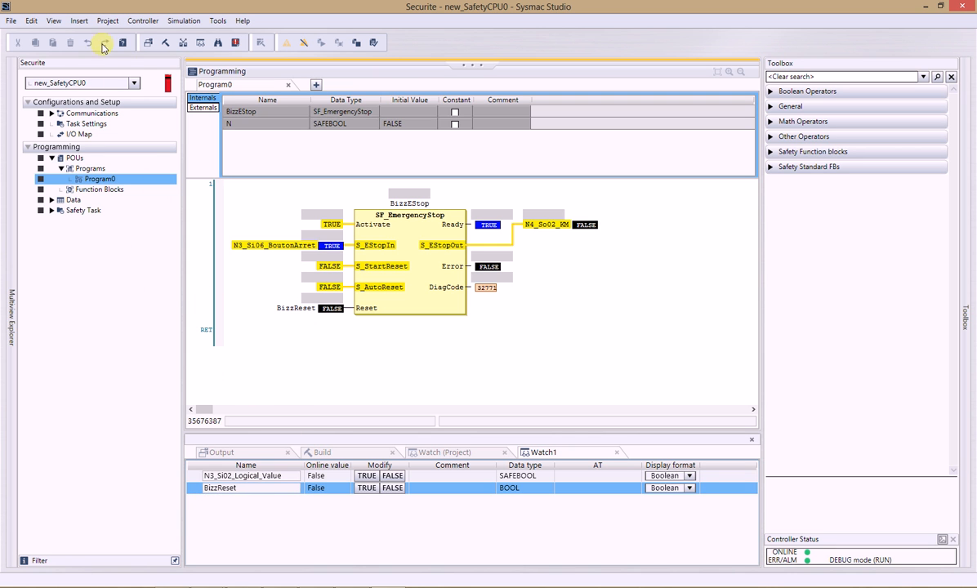
- Switch the project device to new_Controller_0 and start a new entry in its Watch1 table
left_click(133, 82)
left_click(124, 97)
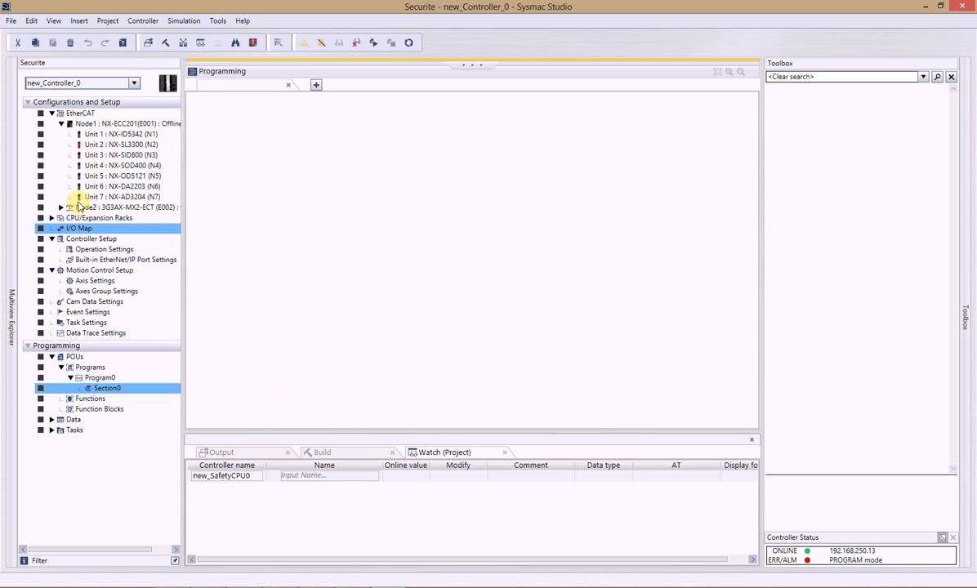
left_click(53, 21)
left_click(59, 45)
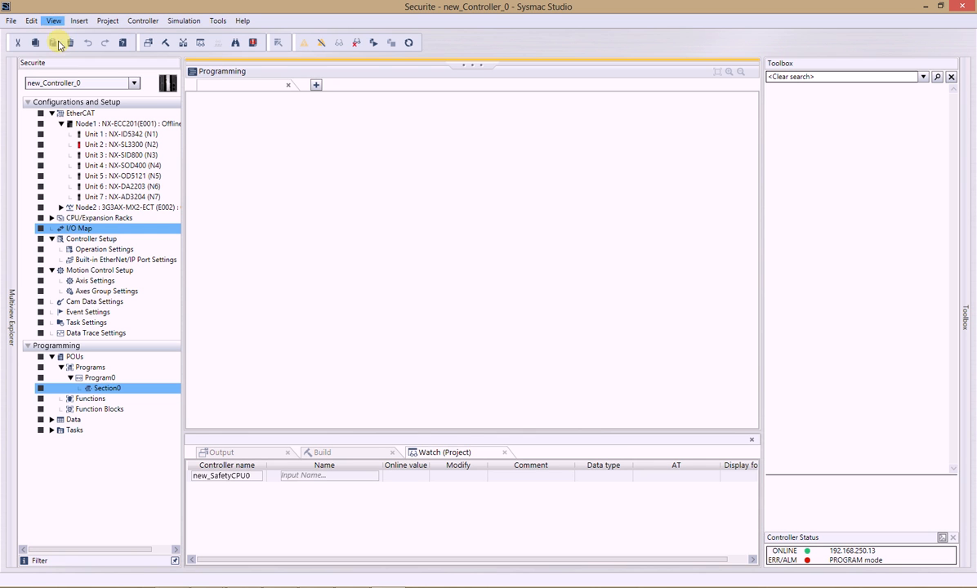
left_click(535, 452)
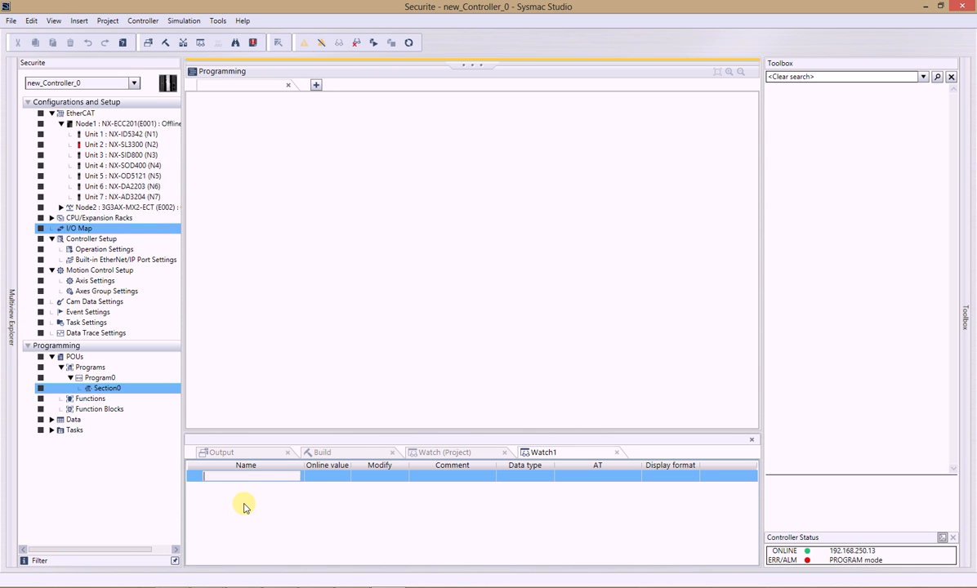
- Add the variable N2_BizzReset to the controller's Watch1 table
type("N")
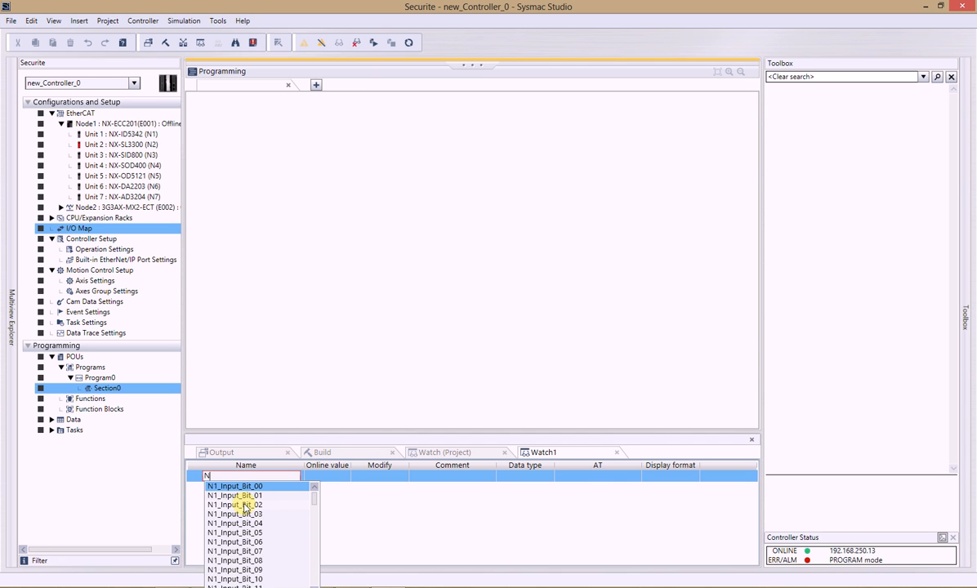
type("5")
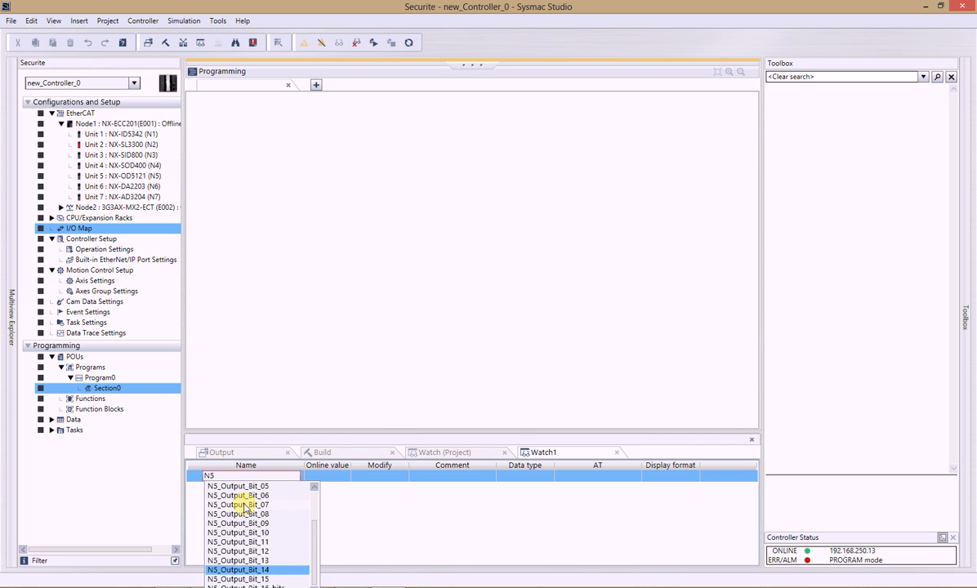
key("BackSpace")
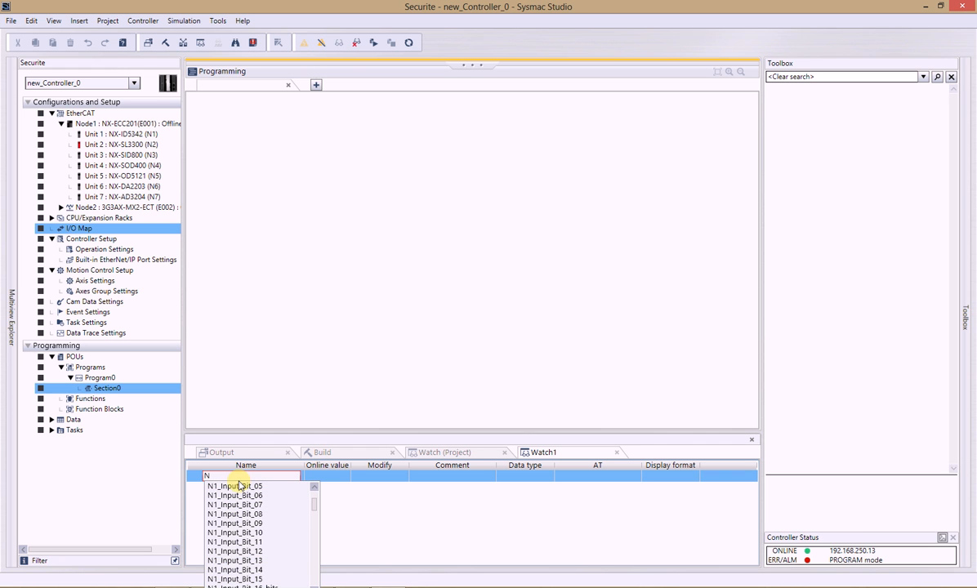
type("3")
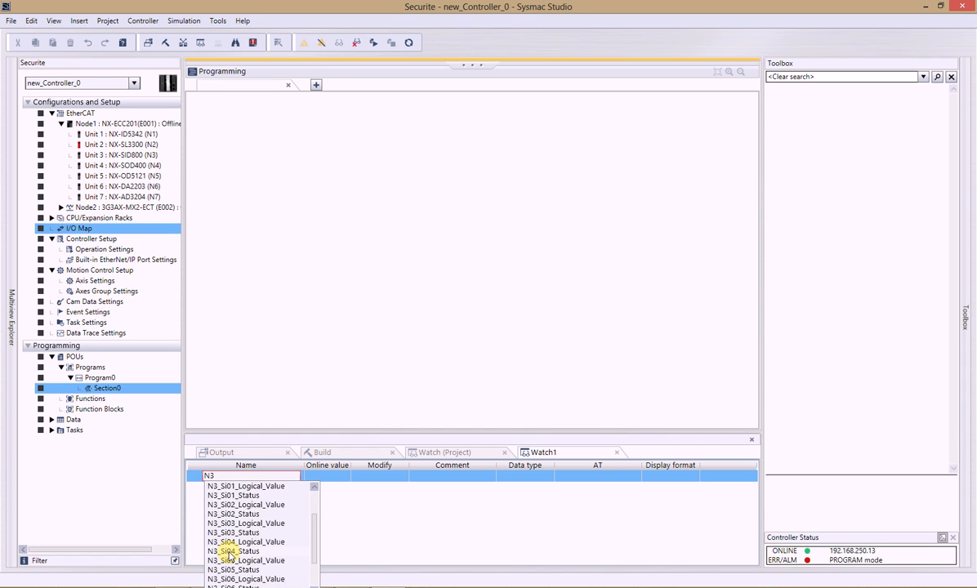
scroll(233, 539, "up", 3)
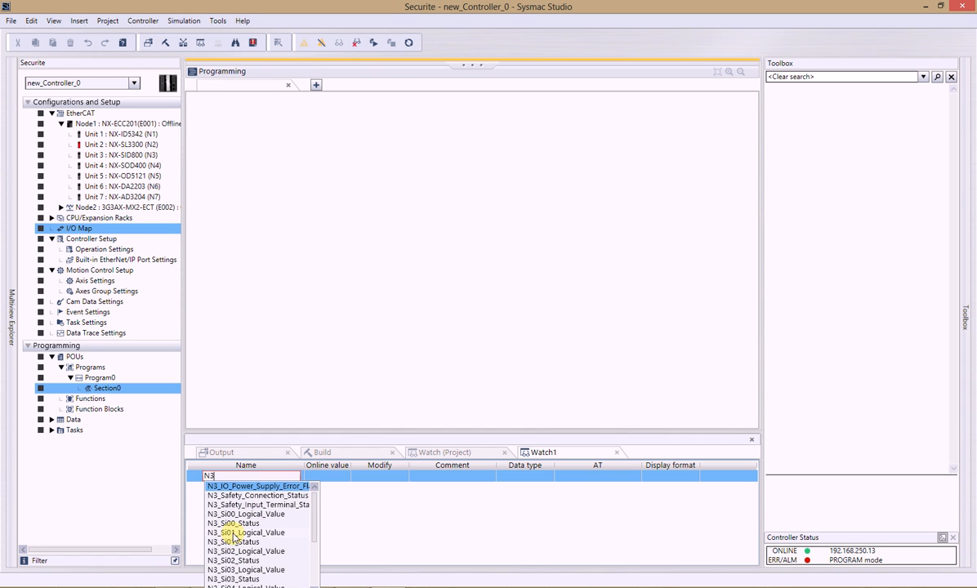
left_click(214, 475)
key("BackSpace")
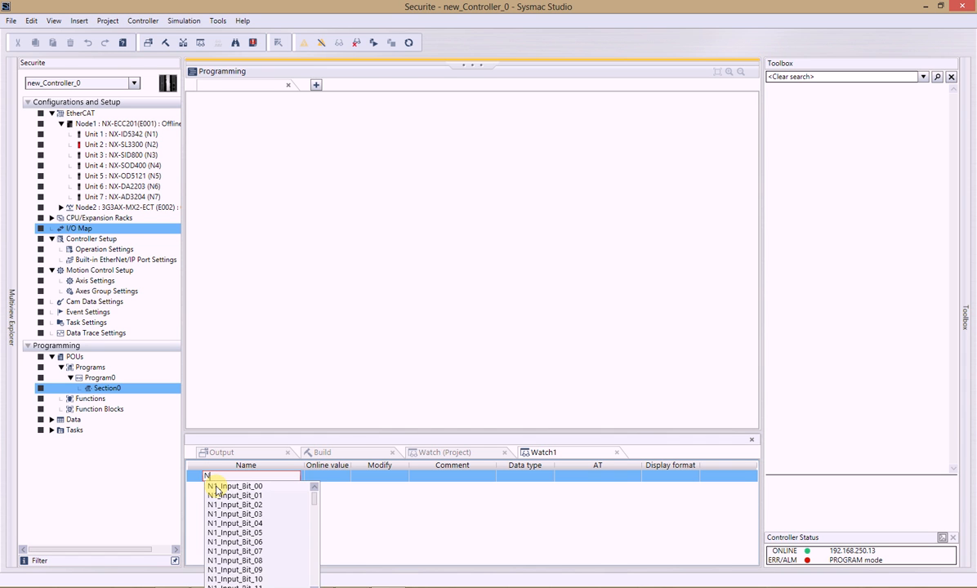
type("2")
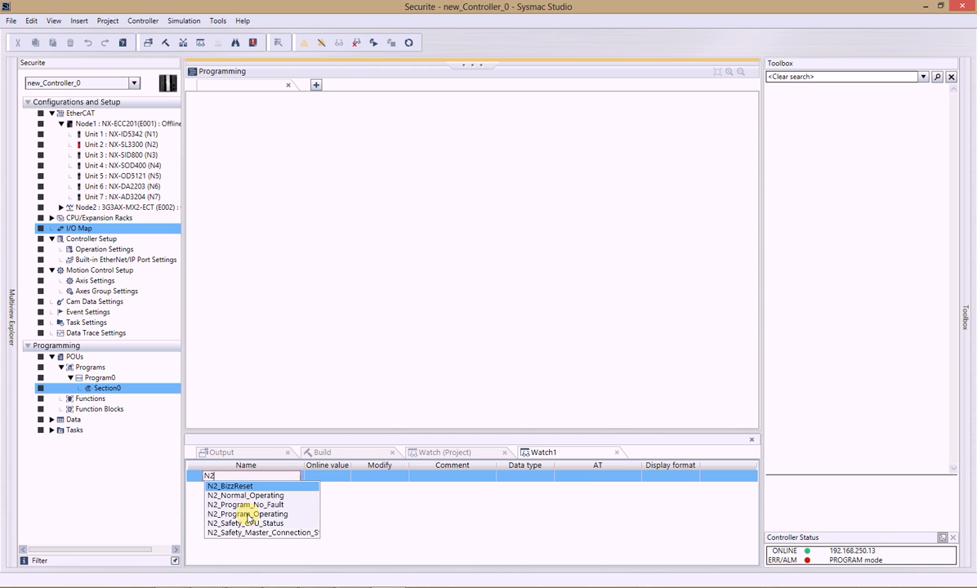
left_click(237, 487)
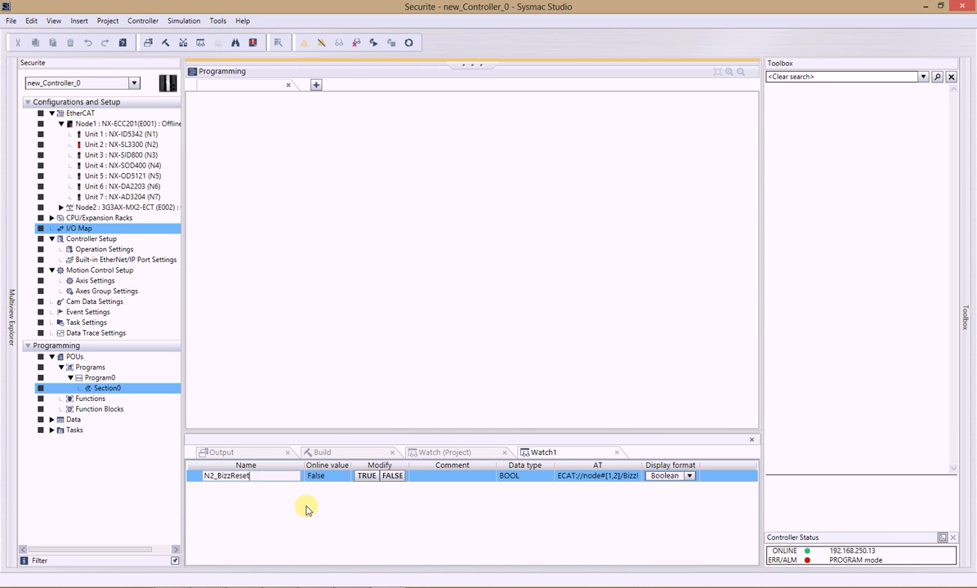
key("Return")
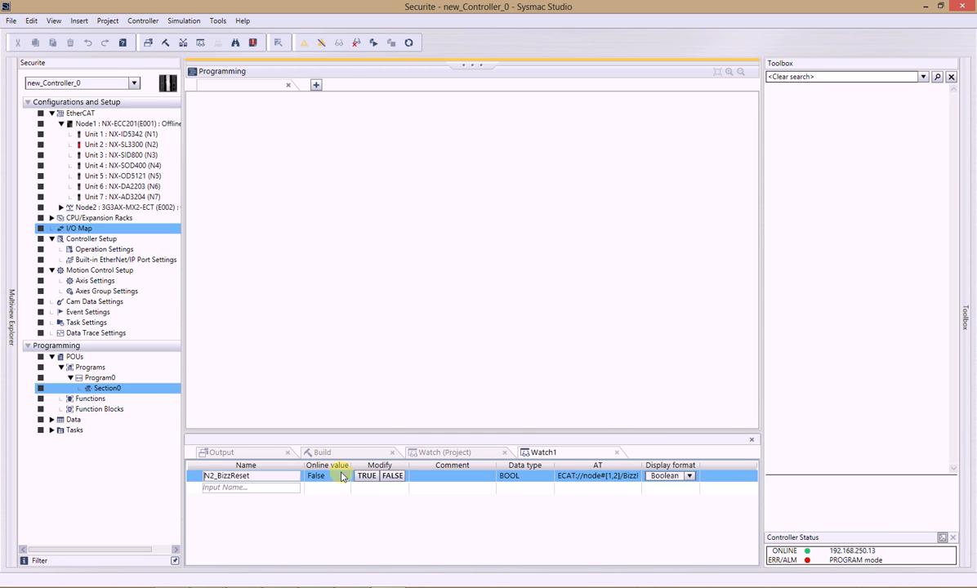
- Pulse the reset by setting N2_BizzReset to TRUE and back to FALSE
left_click(366, 475)
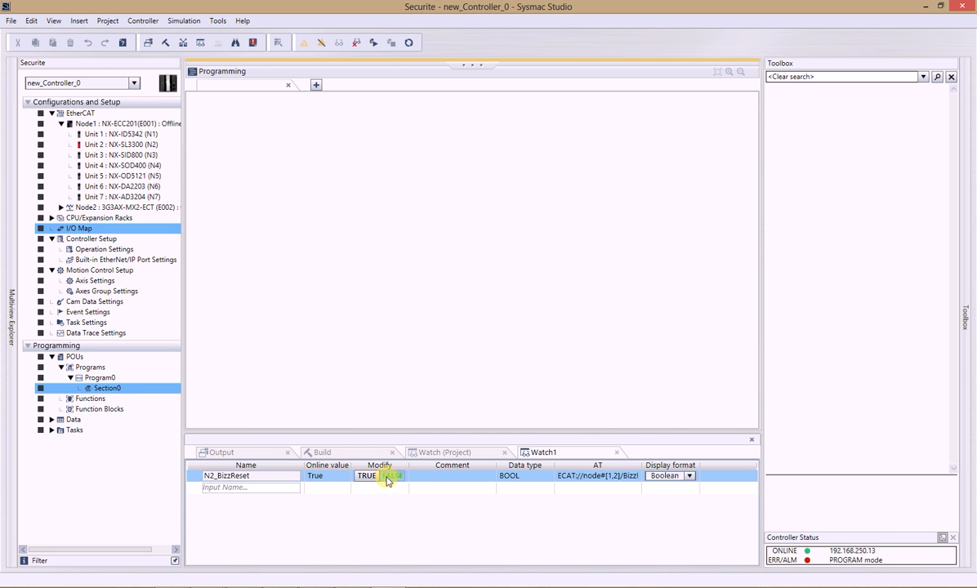
left_click(388, 476)
- Switch the project device back to new_SafetyCPU0 and open its Program0 to check the emergency stop block online
left_click(133, 83)
left_click(96, 102)
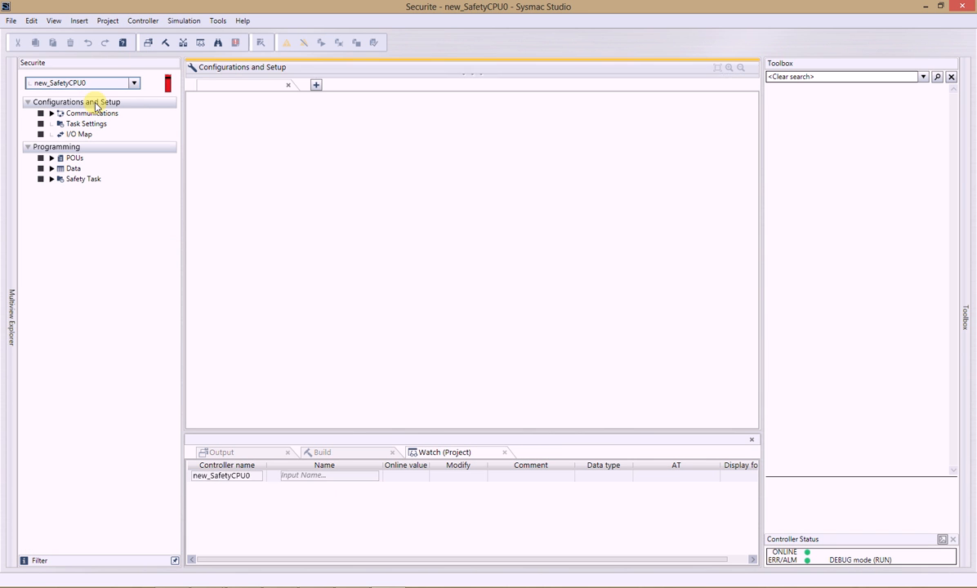
left_click(52, 157)
left_click(61, 169)
double_click(81, 179)
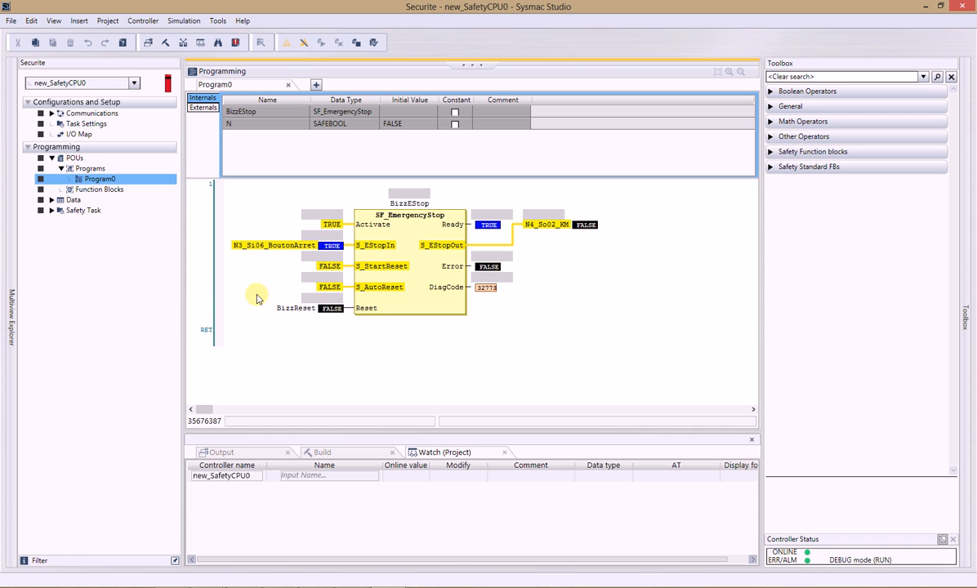
left_click(862, 586)
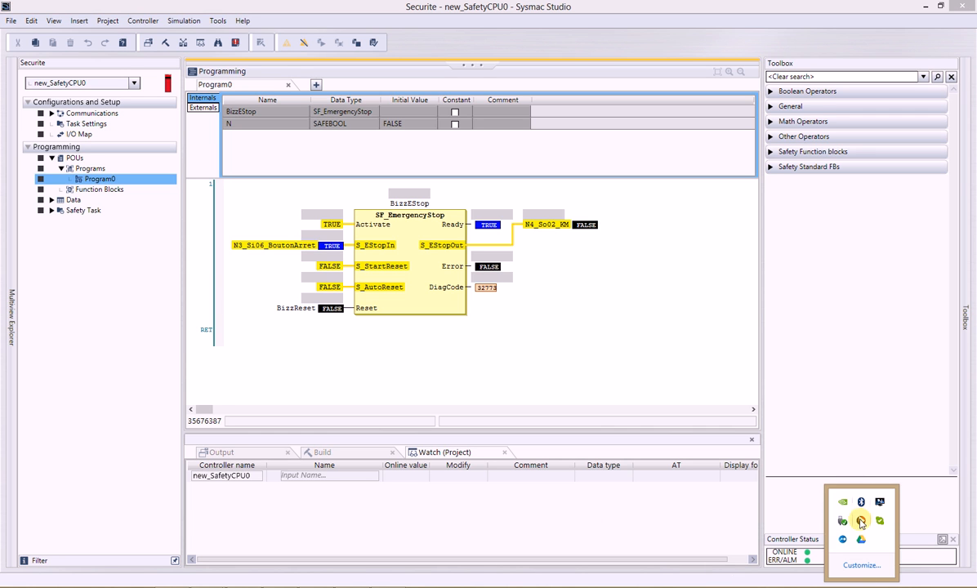